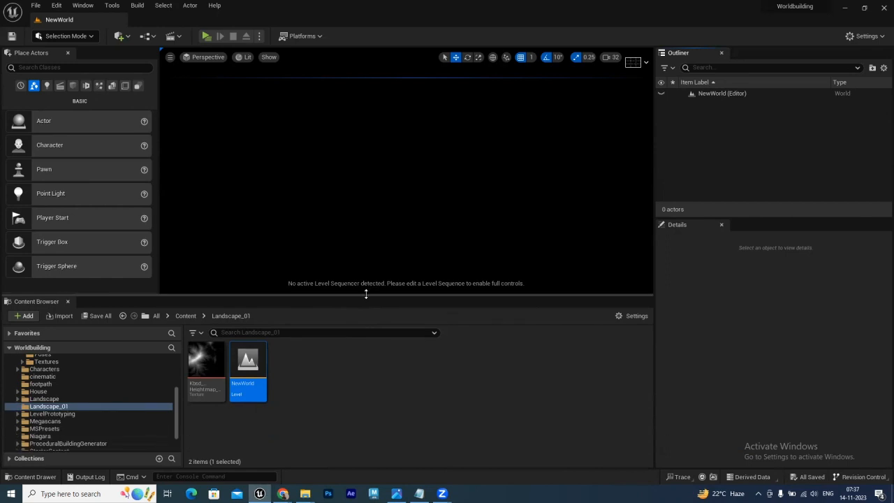
Switch the editor to Landscape mode and inspect the new landscape preview from several angles.
mouse_move(259, 360)
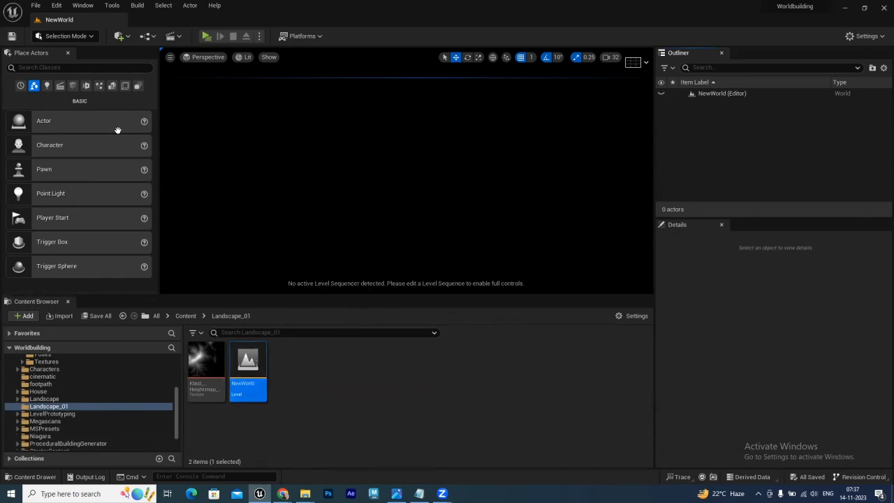
click(79, 37)
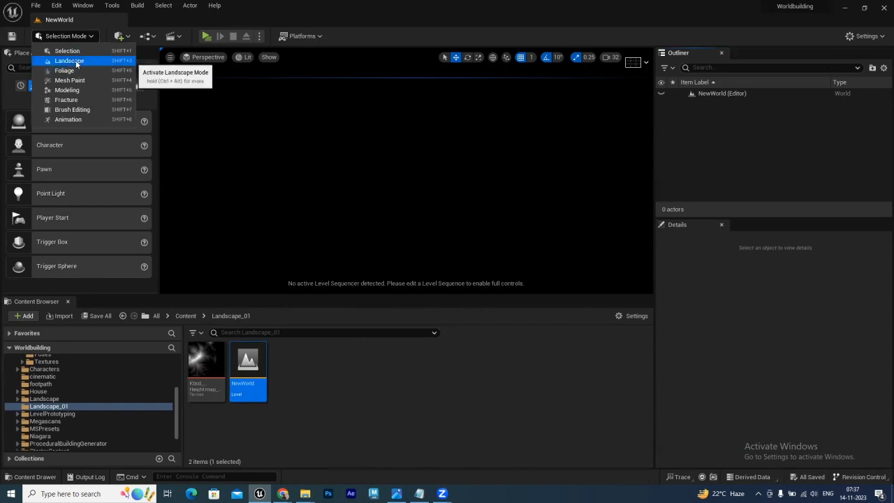
click(75, 61)
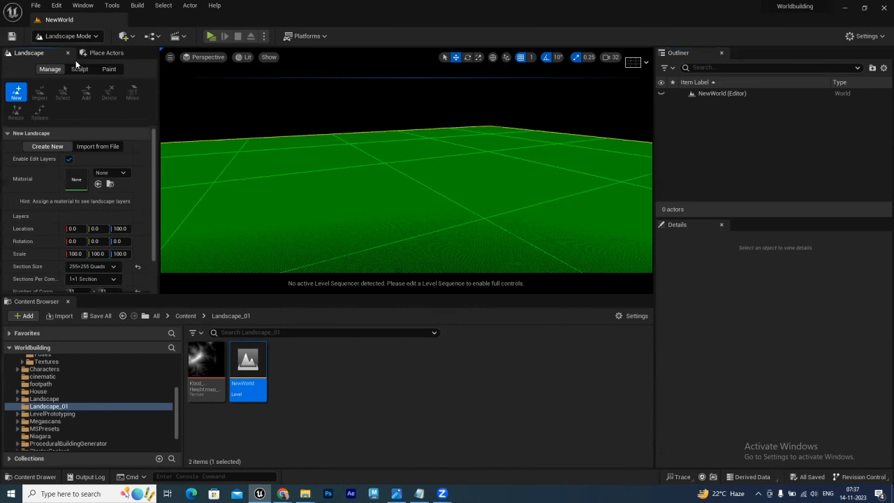
scroll(393, 190, down, 3)
right_drag(393, 190, 406, 230)
right_drag(363, 174, 405, 166)
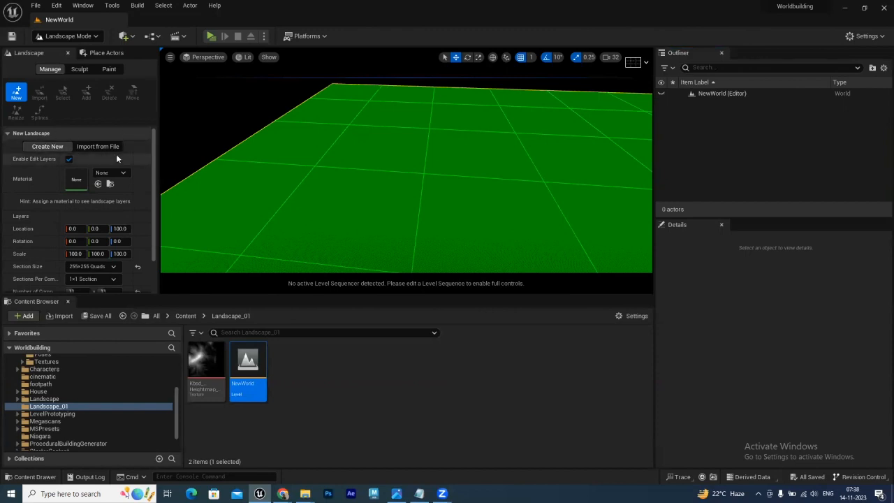
alt+drag(322, 203, 506, 201)
right_drag(447, 195, 538, 194)
right_drag(421, 190, 395, 177)
scroll(401, 195, up, 3)
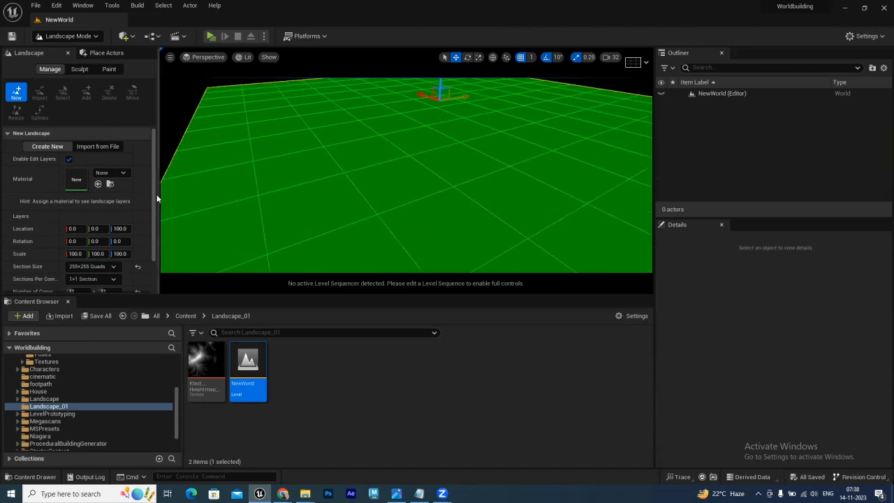
Reset the new landscape's number of components to 8 × 8 and widen the settings' label column.
drag(151, 238, 154, 274)
click(139, 248)
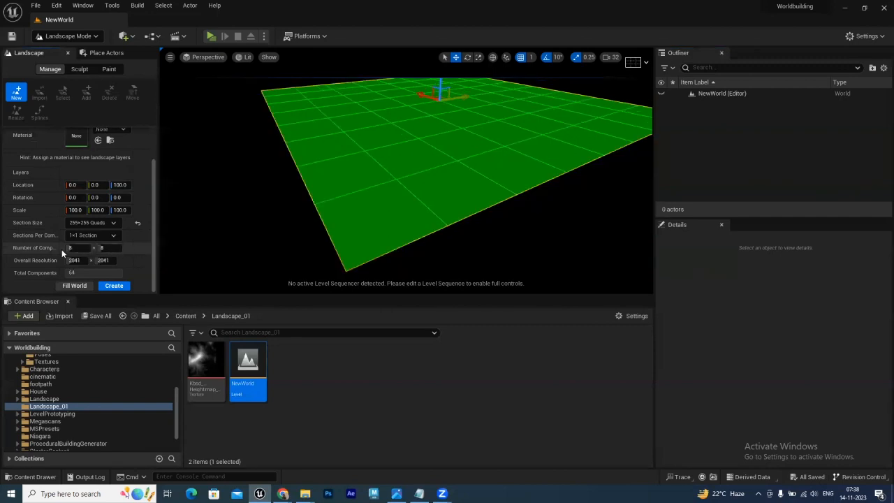
drag(62, 248, 70, 246)
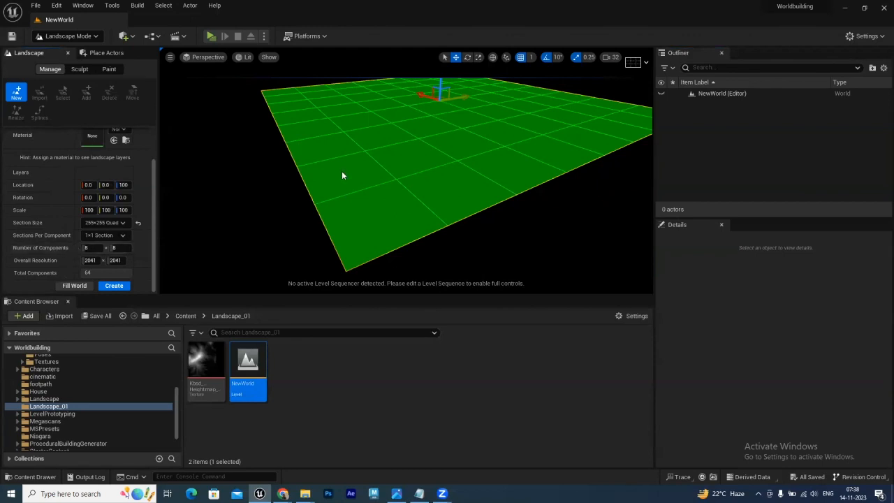
right_drag(536, 151, 343, 223)
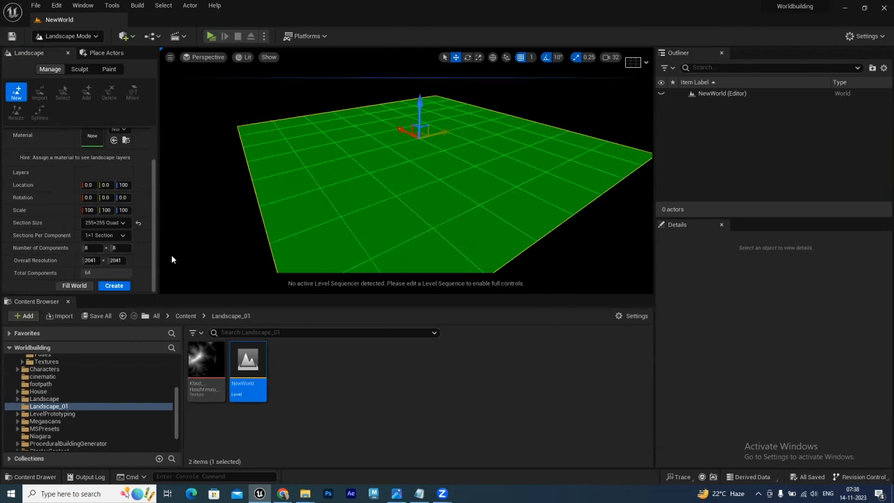
Create the landscape, keeping the section size at 255×255 quads and 1×1 section per component.
click(117, 223)
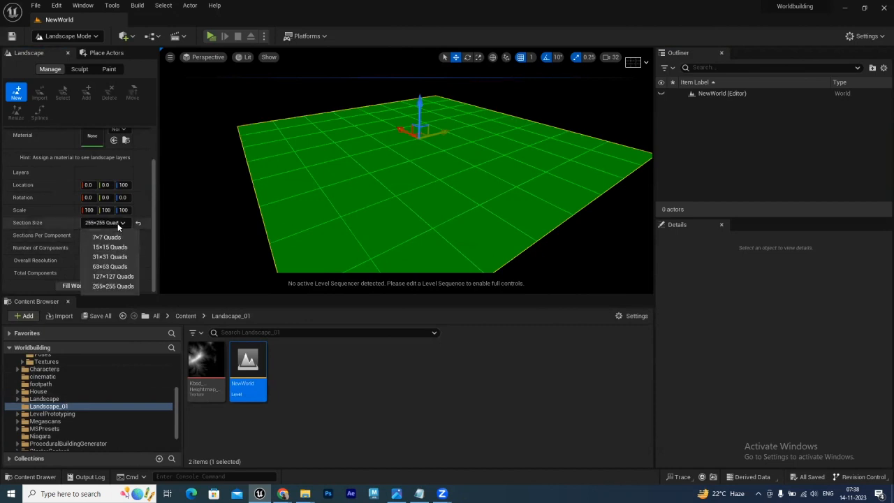
click(118, 223)
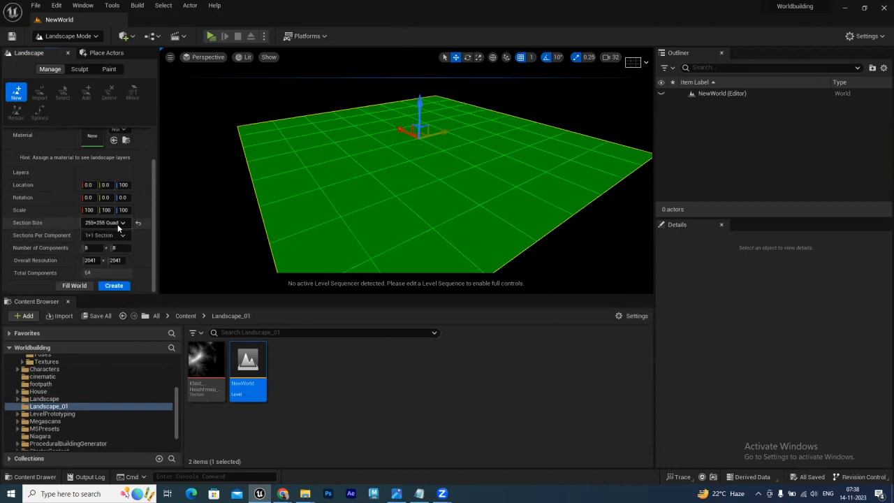
drag(151, 253, 159, 278)
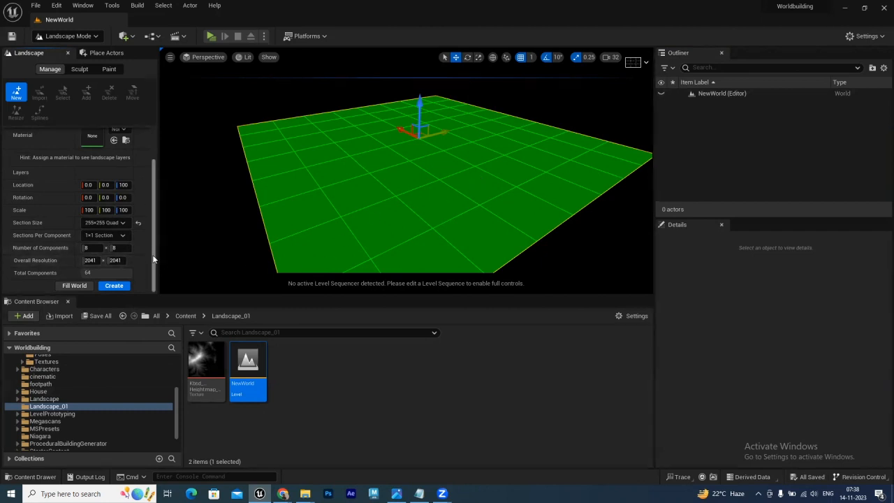
click(109, 285)
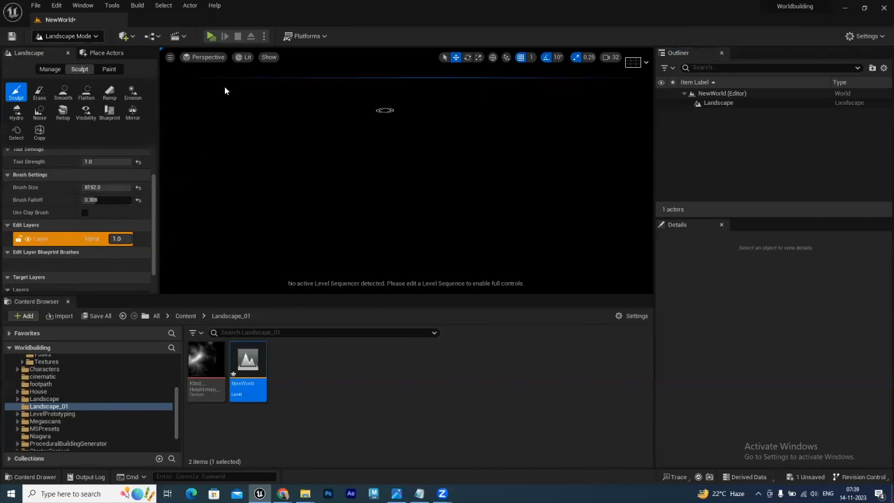
Show the viewport in Unlit view mode and try out the Sculpt tool on the landscape.
click(245, 58)
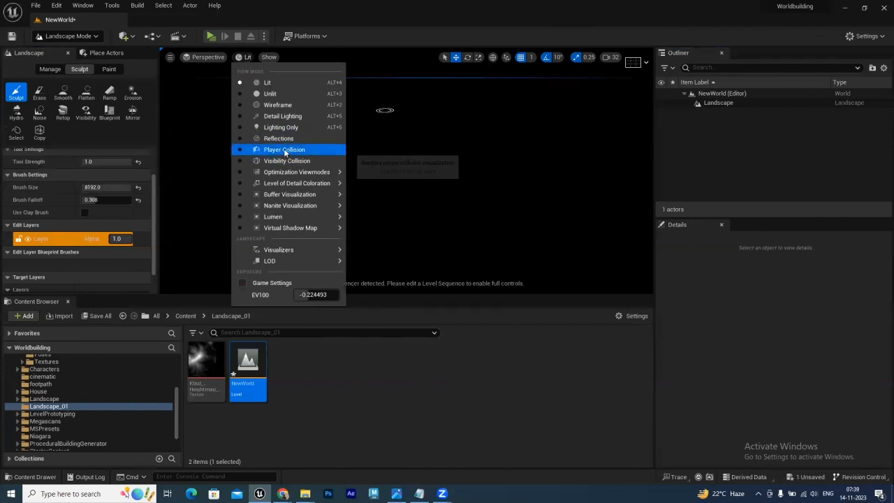
click(267, 95)
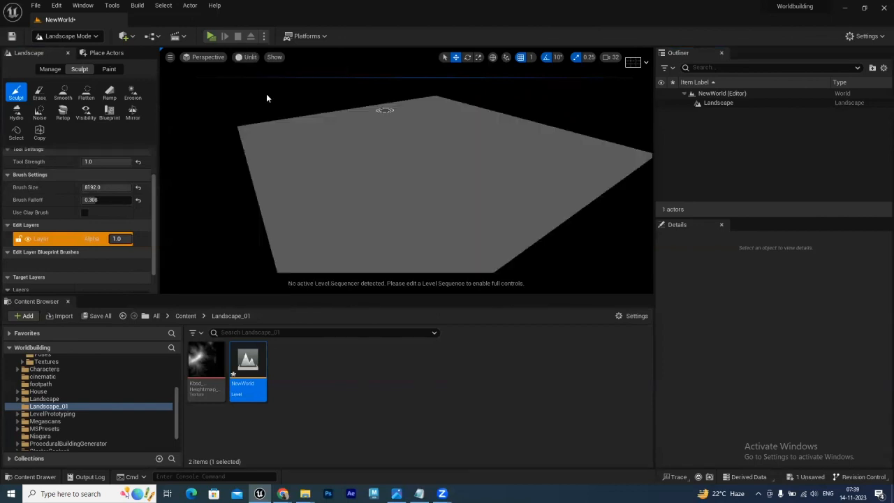
alt+drag(436, 190, 314, 193)
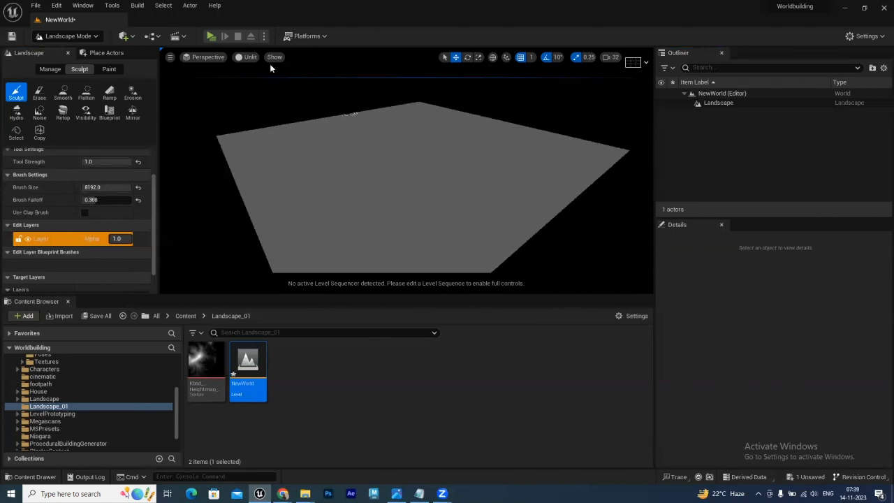
click(250, 58)
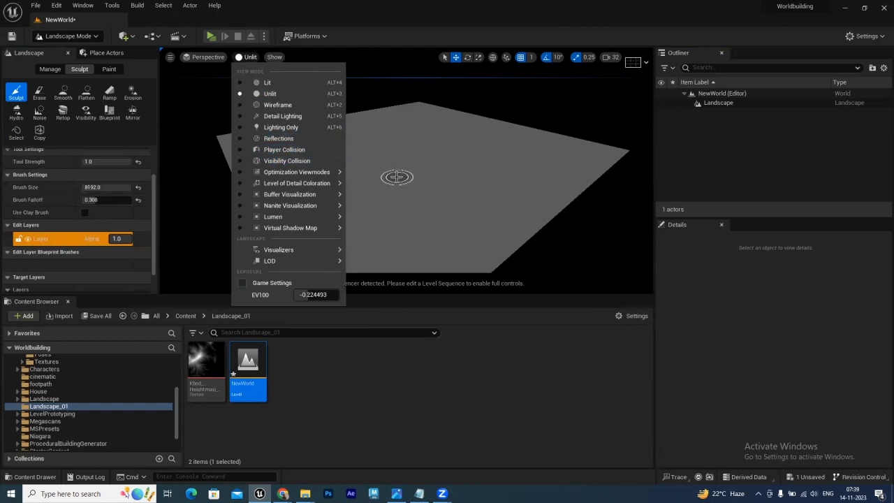
click(14, 101)
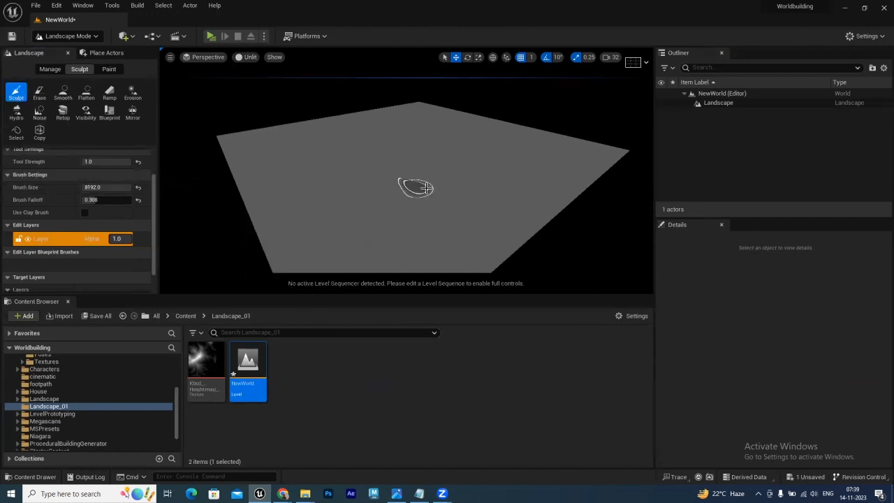
right_drag(490, 194, 487, 196)
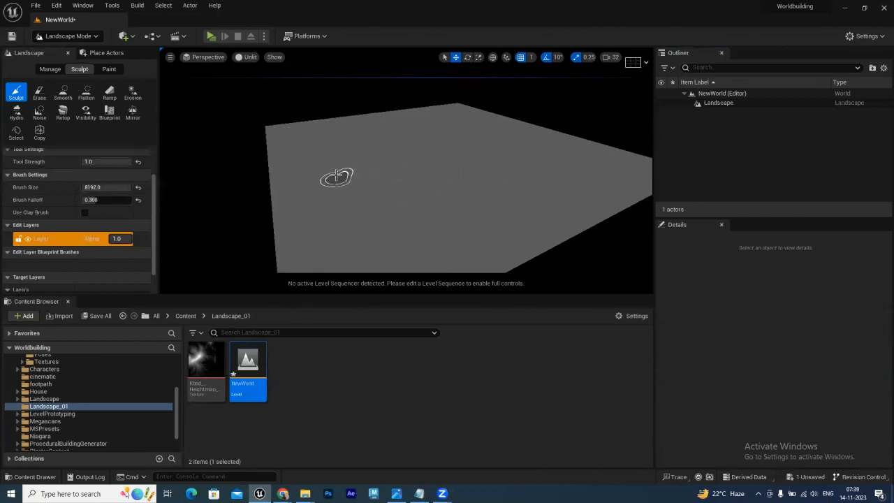
Switch the view mode to Player Collision and sculpt a curved ridge across the landscape.
click(247, 57)
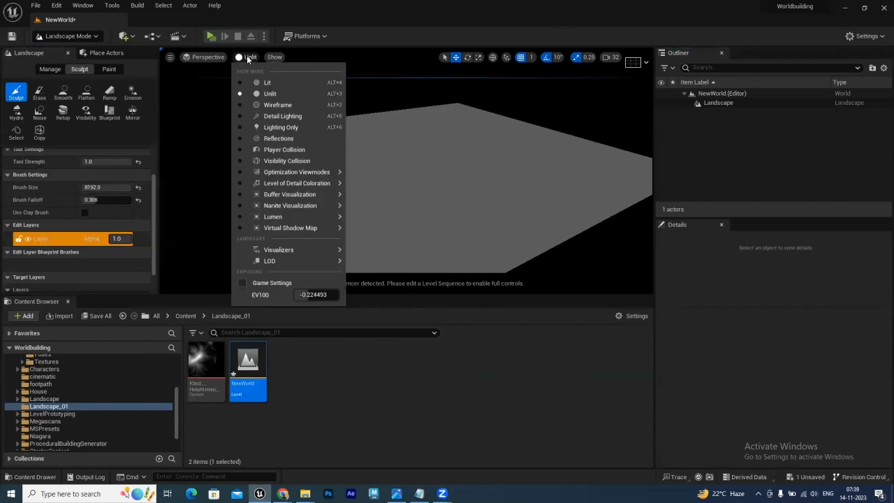
click(308, 151)
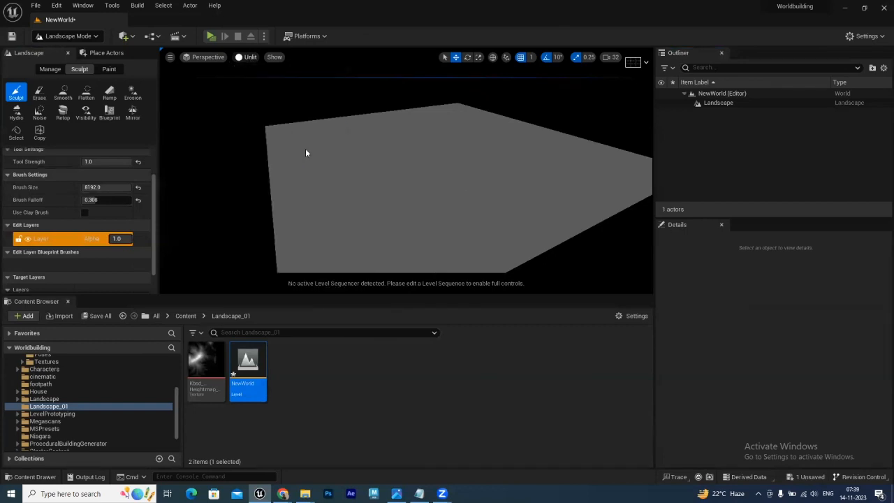
right_drag(470, 206, 475, 160)
click(485, 158)
right_drag(445, 188, 422, 185)
Compare the Lit and Unlit view modes, then sculpt a tall peak on the landscape in Unlit mode.
click(251, 59)
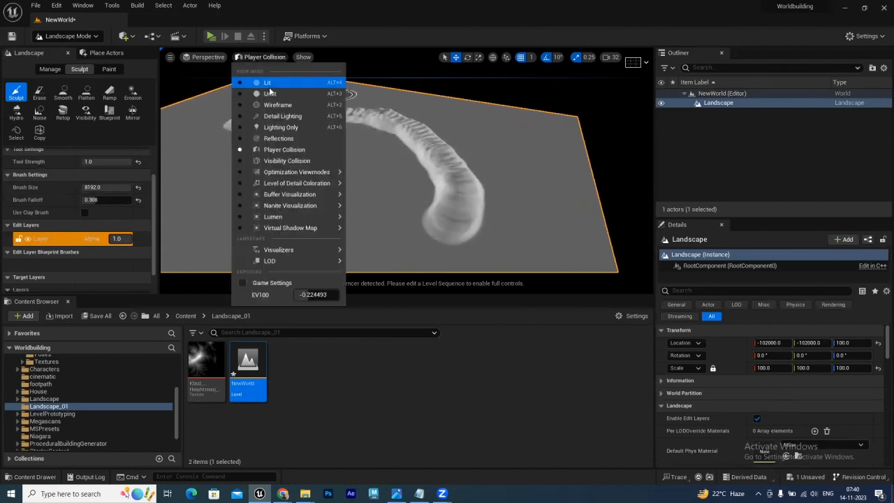
click(266, 84)
click(244, 59)
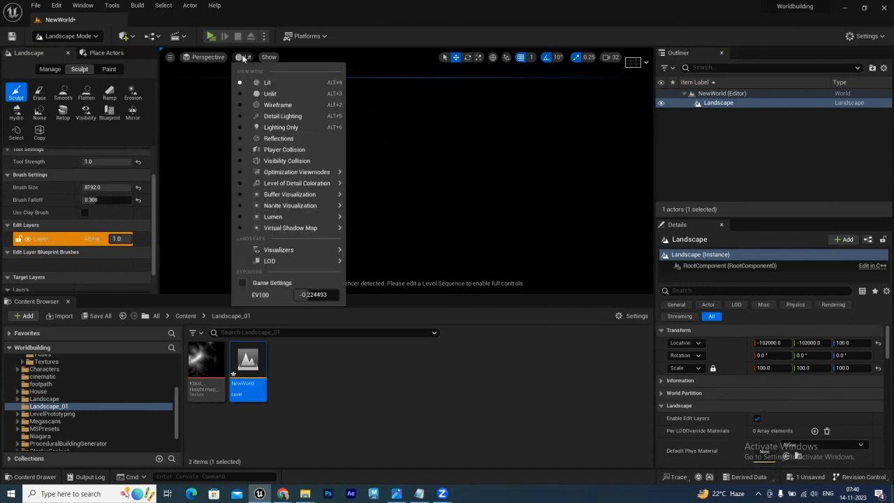
click(265, 91)
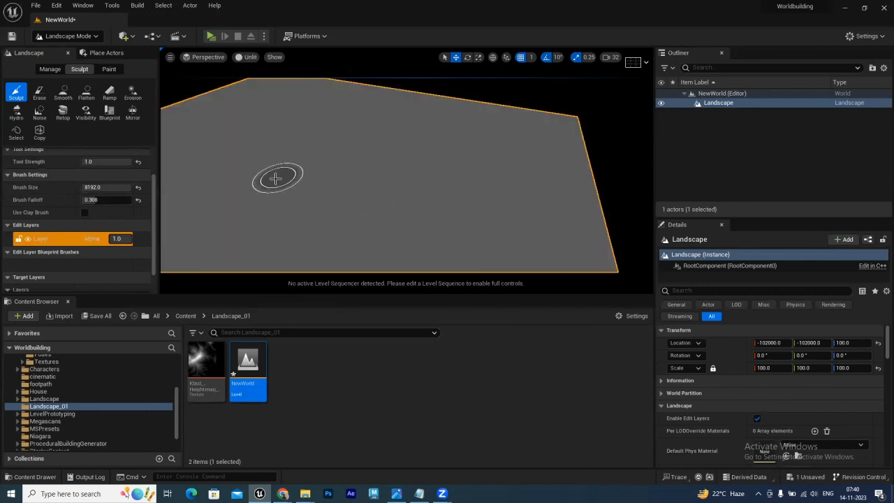
mouse_move(228, 202)
mouse_down()
mouse_move(323, 183)
mouse_move(320, 175)
mouse_move(276, 192)
mouse_move(247, 180)
mouse_move(306, 163)
mouse_move(253, 179)
mouse_up()
mouse_move(253, 180)
right_down()
mouse_move(321, 160)
mouse_move(259, 177)
right_up()
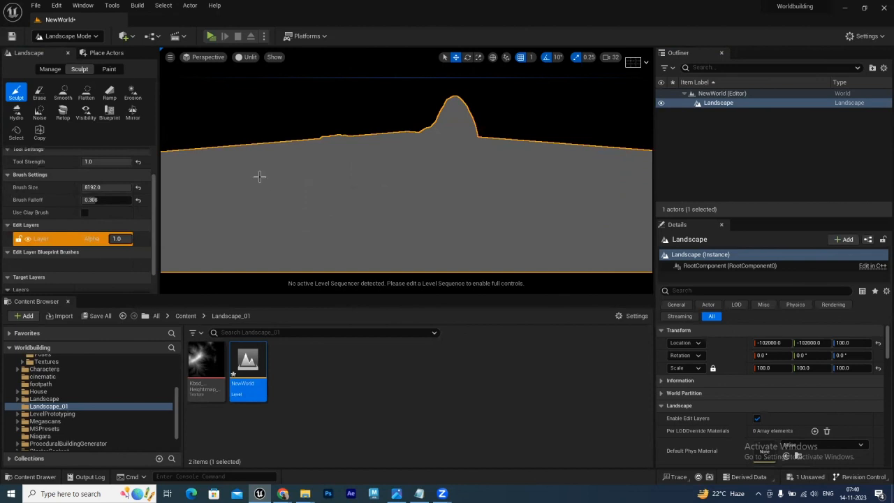
Return to Player Collision view mode and sculpt additional hills and ridges around the tall peak.
click(249, 58)
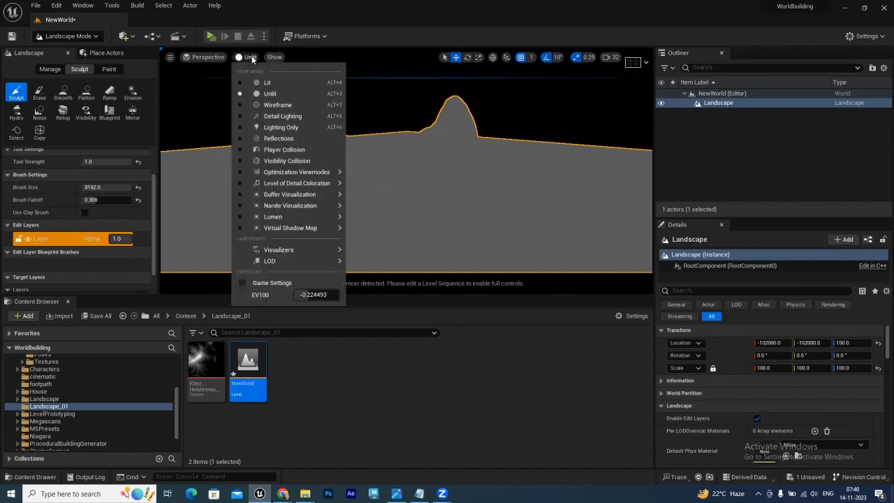
click(290, 155)
right_drag(319, 174, 323, 234)
drag(374, 190, 348, 201)
right_drag(348, 201, 352, 193)
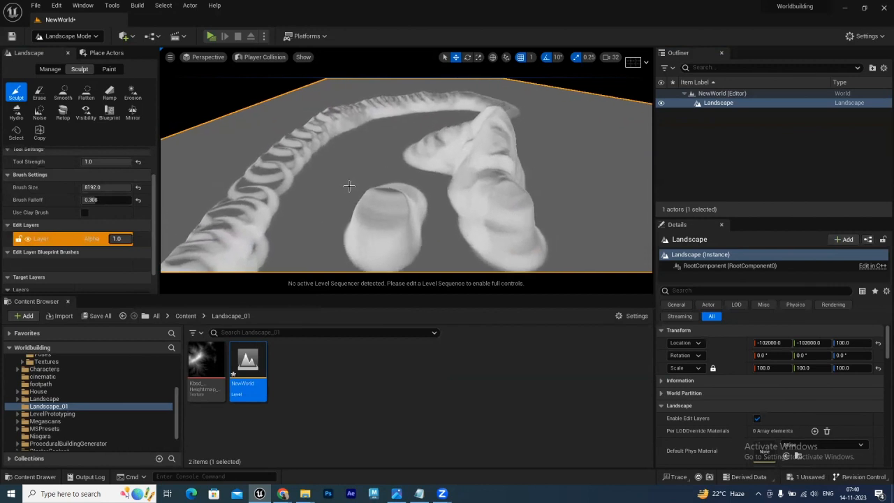
mouse_move(336, 178)
mouse_down()
mouse_move(307, 180)
mouse_move(318, 178)
mouse_up()
mouse_move(568, 156)
mouse_down()
mouse_move(577, 166)
mouse_move(573, 216)
mouse_move(565, 212)
mouse_up()
right_drag(565, 212, 565, 212)
mouse_move(383, 239)
mouse_down()
mouse_move(203, 233)
mouse_move(187, 210)
mouse_up()
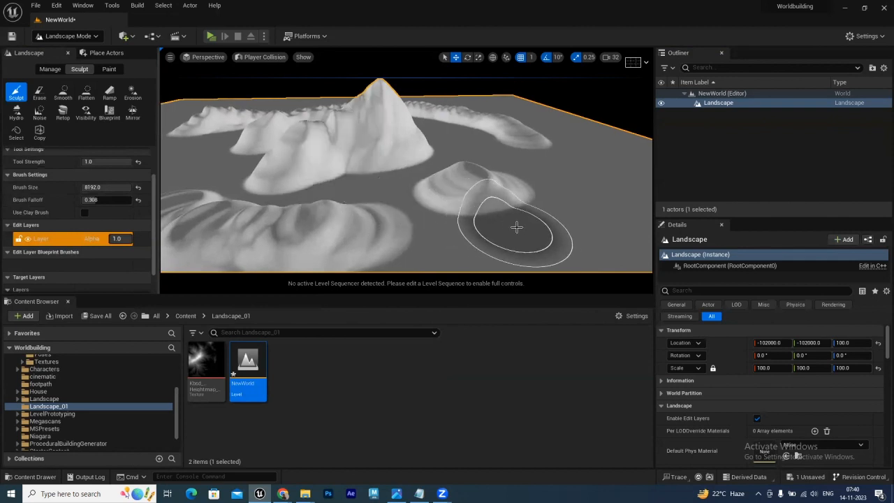
Sculpt more height around the central peak to build a rugged mountain mass.
scroll(512, 225, down, 5)
mouse_move(249, 227)
mouse_down()
mouse_move(189, 192)
mouse_move(196, 161)
mouse_move(223, 219)
mouse_move(297, 238)
mouse_move(475, 243)
mouse_move(536, 222)
mouse_move(555, 204)
mouse_move(363, 172)
mouse_move(294, 175)
mouse_move(189, 209)
mouse_move(165, 179)
mouse_move(258, 190)
mouse_up()
alt+drag(473, 178, 473, 206)
right_drag(448, 196, 482, 200)
mouse_move(459, 172)
mouse_down()
mouse_move(430, 169)
mouse_move(391, 191)
mouse_move(318, 200)
mouse_move(391, 186)
mouse_move(448, 197)
mouse_up()
mouse_move(503, 209)
right_down()
mouse_move(447, 211)
mouse_move(462, 183)
right_up()
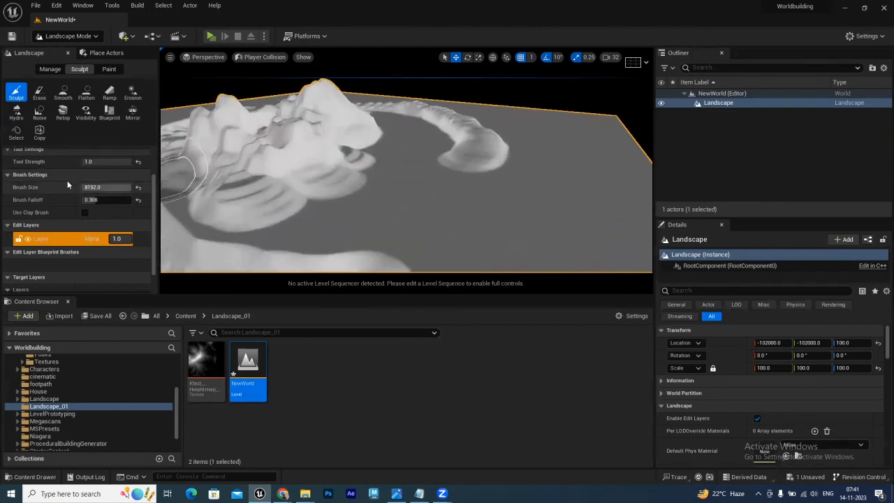
Add a ramp from the mountainside down to the flat ground with ramp width 8192.0 and side falloff 0.213607.
click(109, 93)
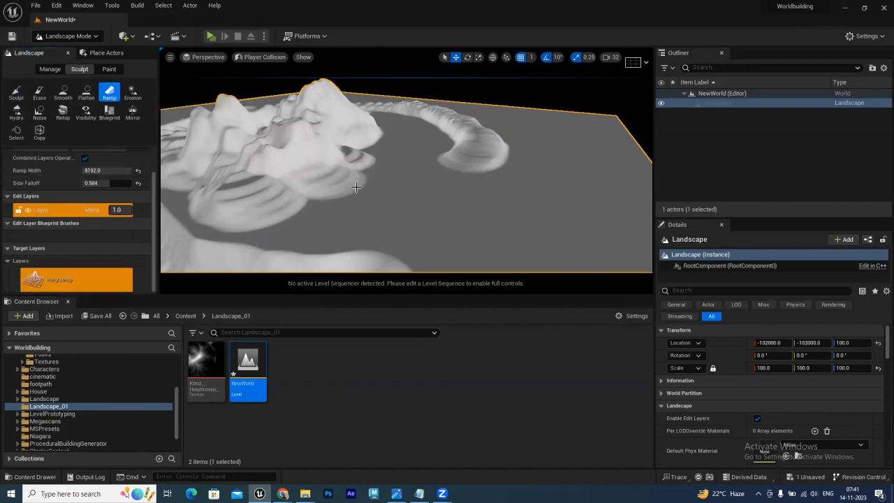
click(383, 210)
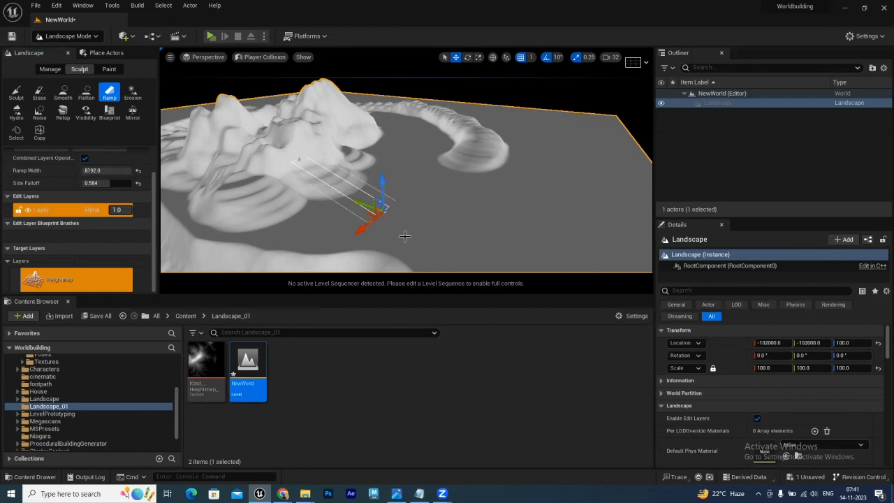
click(104, 170)
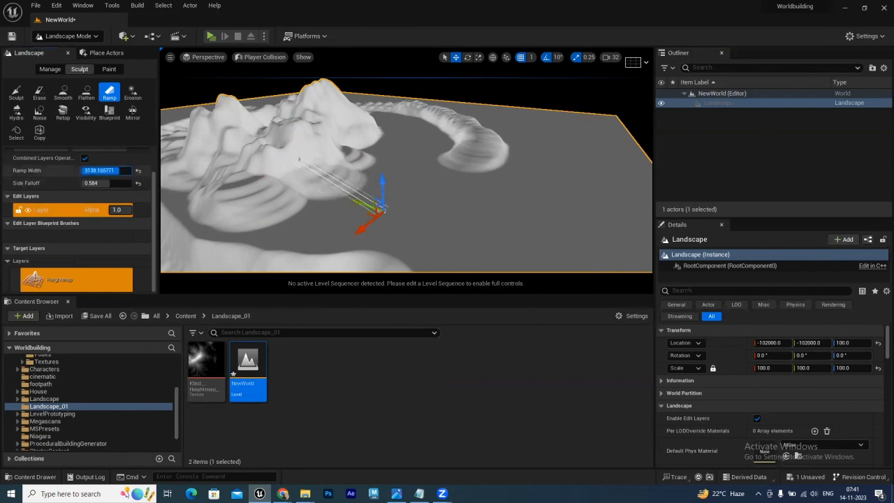
drag(105, 170, 86, 171)
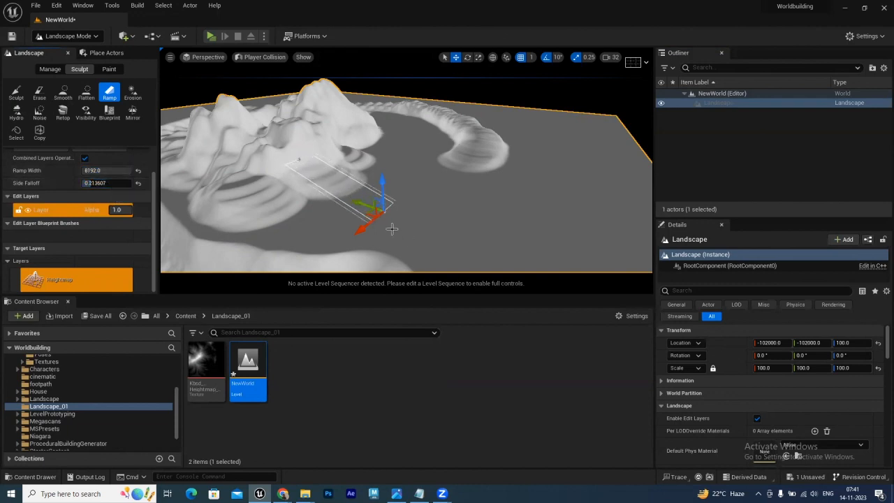
drag(357, 200, 399, 215)
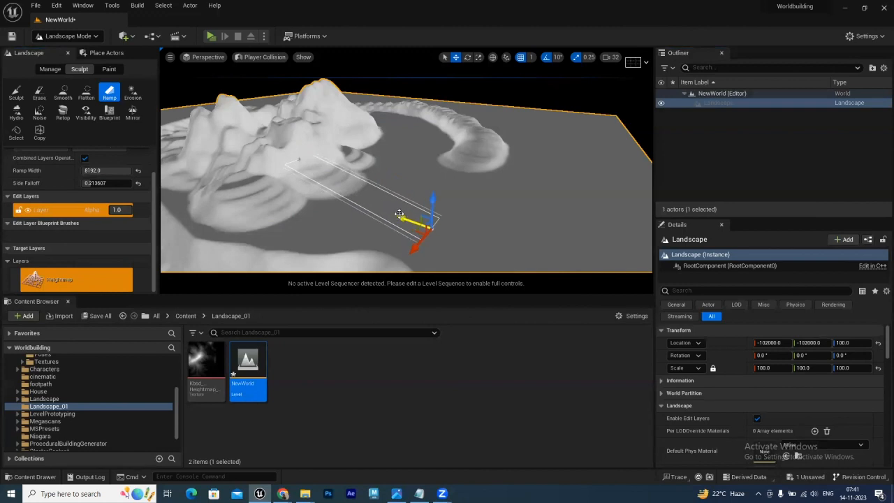
key(Return)
alt+drag(358, 187, 385, 200)
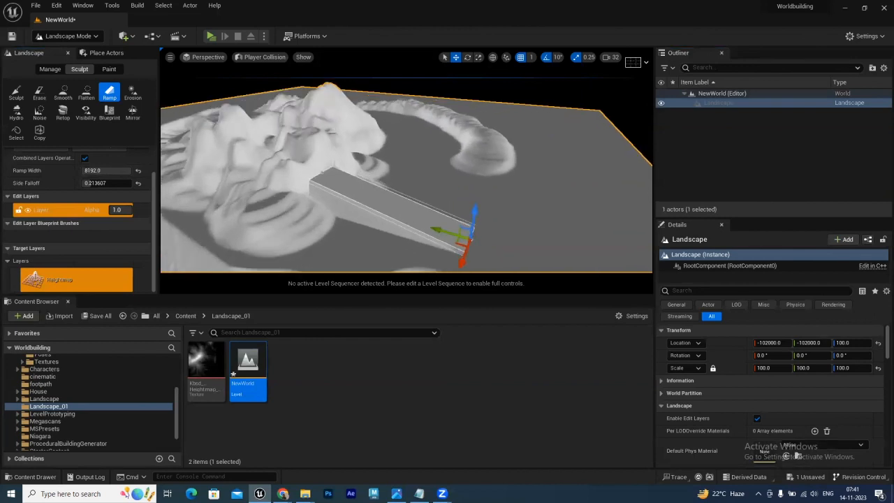
Smooth the ramp's edges and its junction with the mountainside using the Smooth tool at strength 1.0.
click(14, 94)
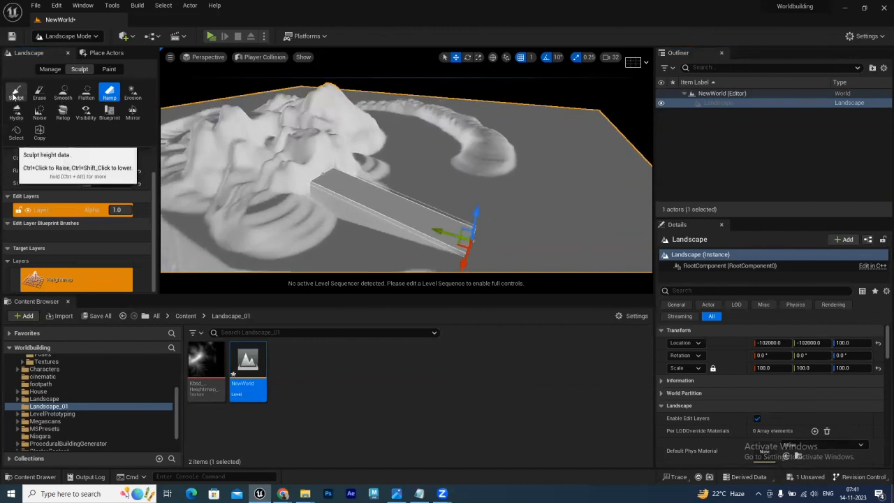
click(62, 92)
mouse_move(326, 161)
mouse_down()
mouse_move(279, 164)
mouse_move(189, 148)
mouse_up()
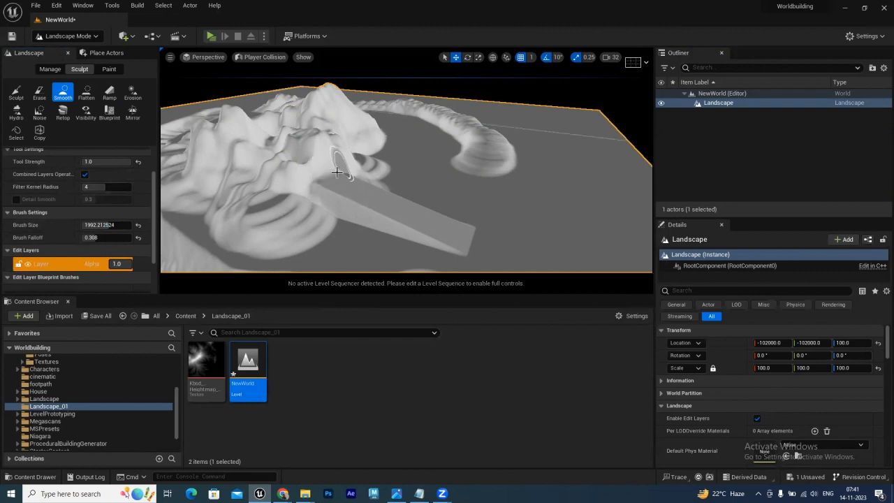
alt+drag(324, 194, 245, 211)
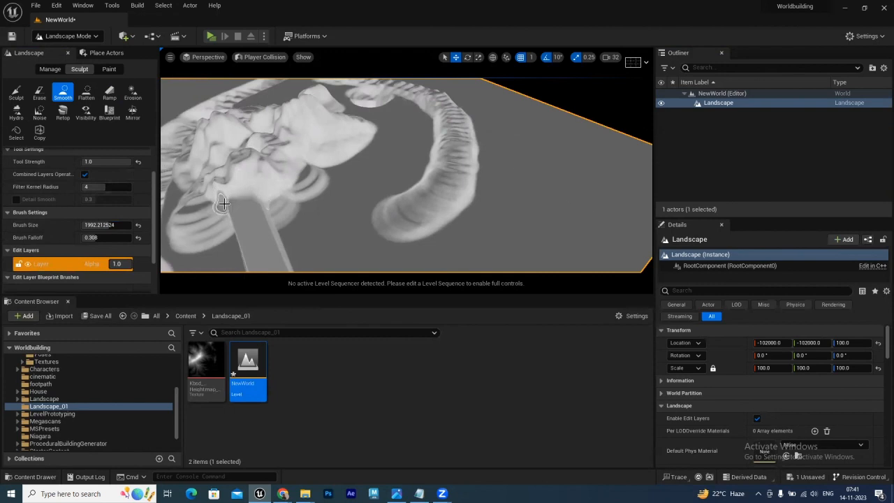
alt+drag(269, 200, 278, 202)
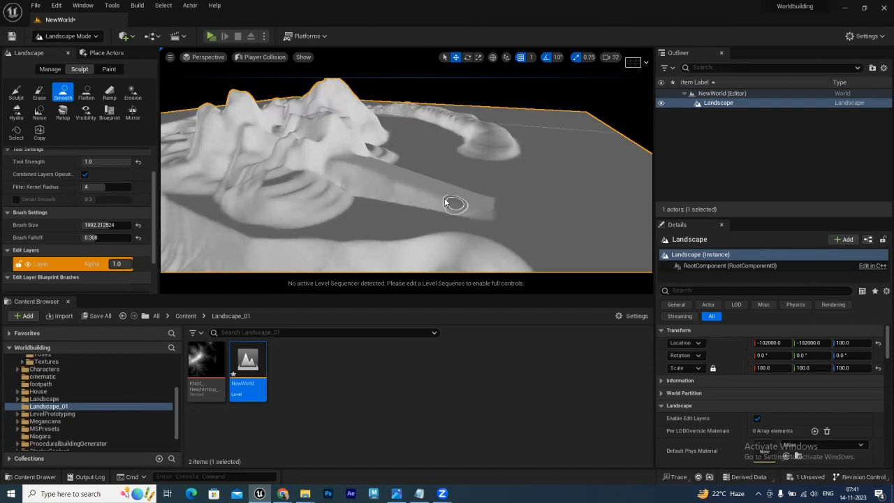
alt+drag(334, 163, 348, 182)
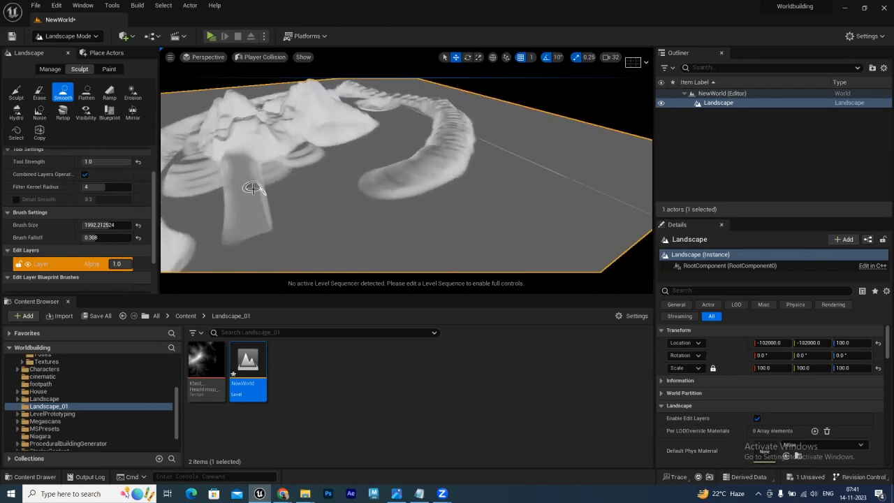
mouse_move(293, 227)
alt+mouse_down()
mouse_move(349, 214)
mouse_move(346, 202)
mouse_move(336, 209)
mouse_move(340, 184)
mouse_move(299, 166)
alt+mouse_up()
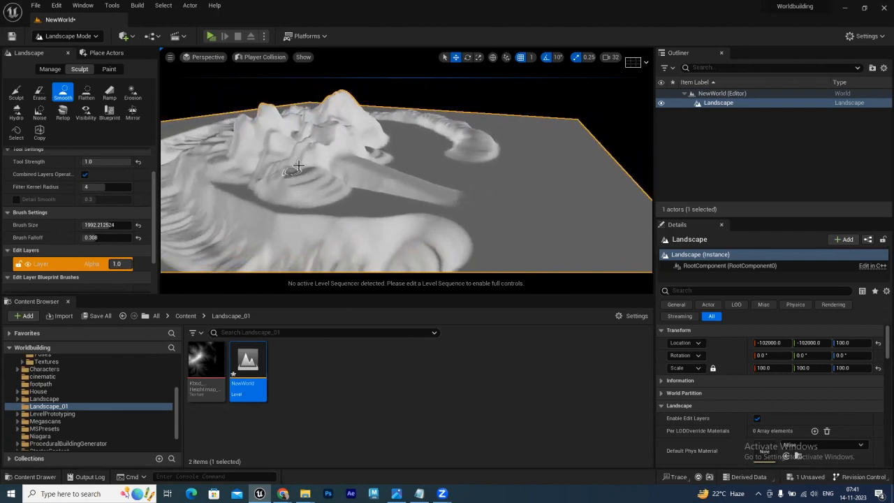
Switch to the Noise sculpting tool and set its brush size to 8192.0.
click(43, 116)
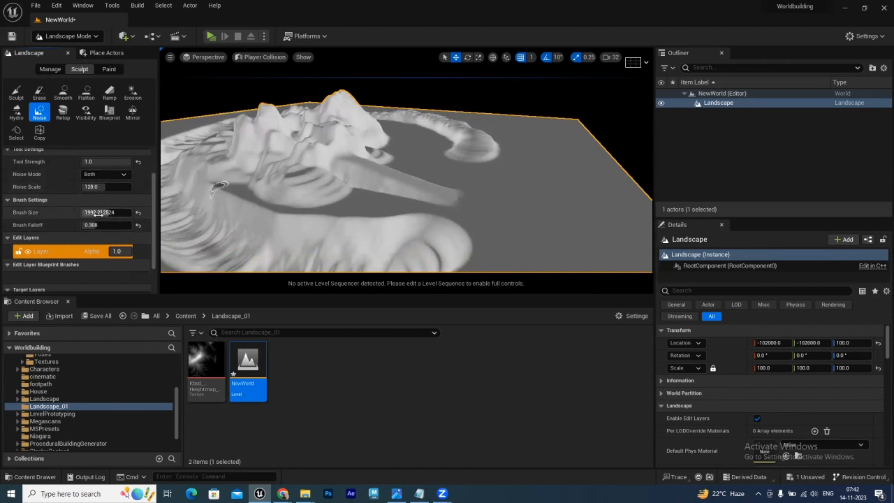
drag(101, 213, 132, 214)
Try noise strokes on the flat ground beside the ramp and undo them.
mouse_move(480, 186)
mouse_down()
mouse_move(515, 186)
mouse_move(505, 226)
mouse_move(552, 231)
mouse_move(561, 215)
mouse_up()
mouse_move(562, 215)
right_down()
mouse_move(608, 234)
mouse_move(607, 215)
right_up()
key(ctrl+z)
key(ctrl+z)
key(ctrl+z)
key(ctrl+z)
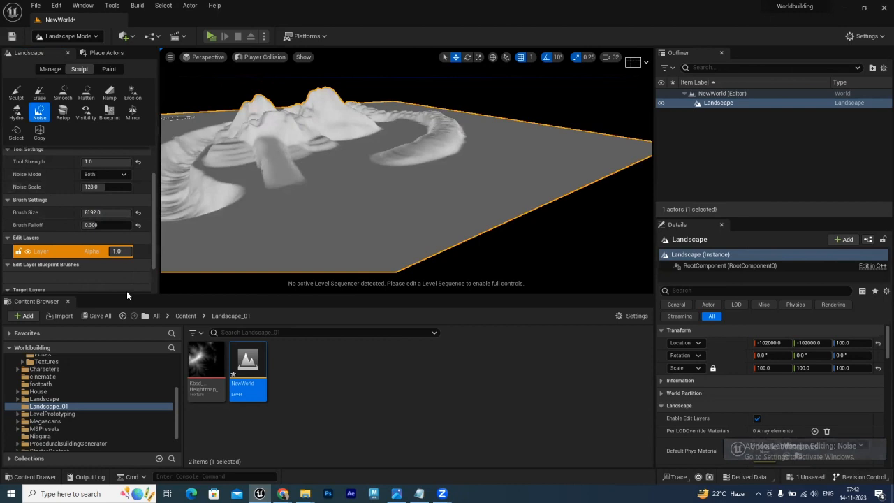
Create a second landscape edit layer above the existing one and make it the active layer.
drag(159, 302, 161, 362)
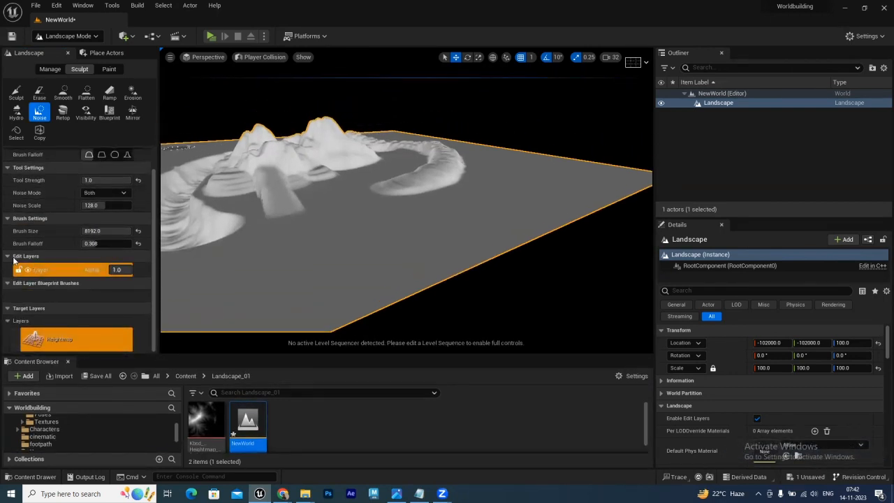
click(63, 275)
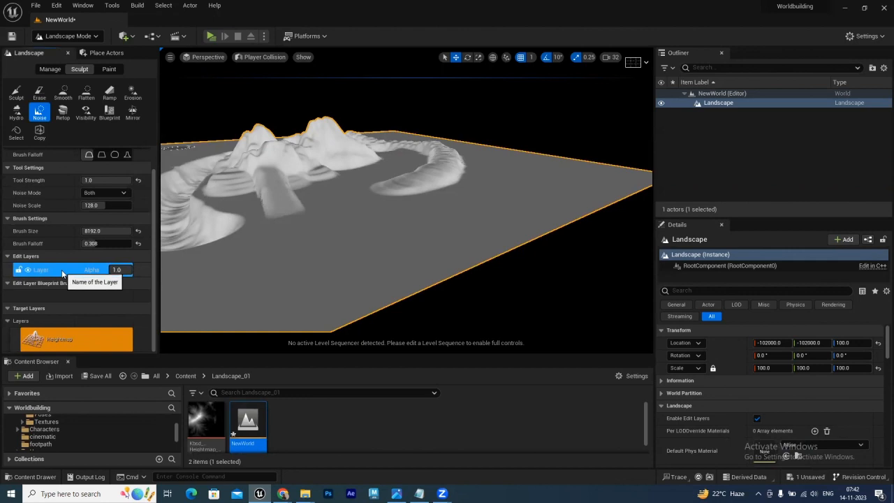
right_click(63, 273)
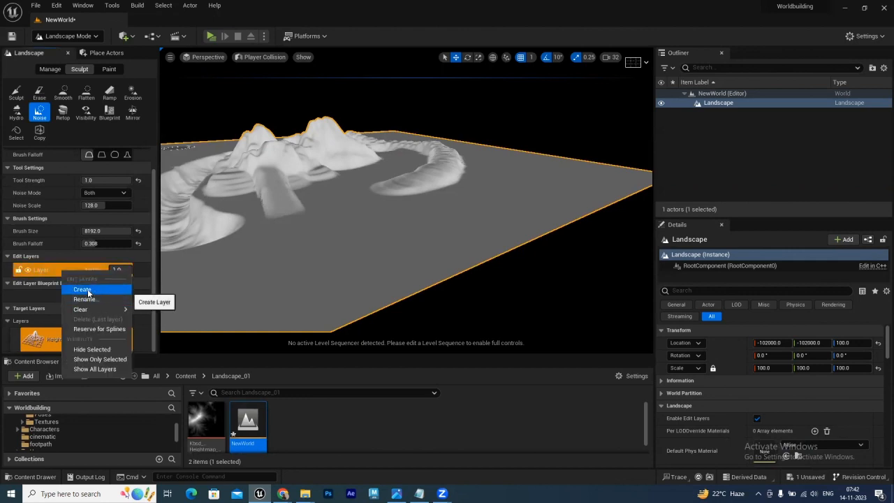
click(84, 290)
click(44, 258)
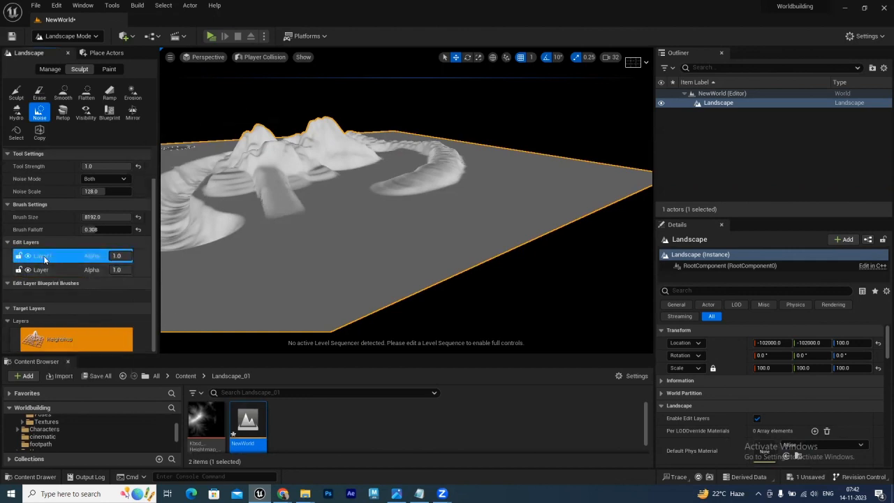
Sculpt several noise spikes across the flat ground around the mountain on the new edit layer.
mouse_move(359, 230)
mouse_down()
mouse_move(347, 250)
mouse_move(298, 278)
mouse_move(524, 196)
mouse_up()
right_drag(525, 196, 482, 214)
drag(392, 230, 513, 216)
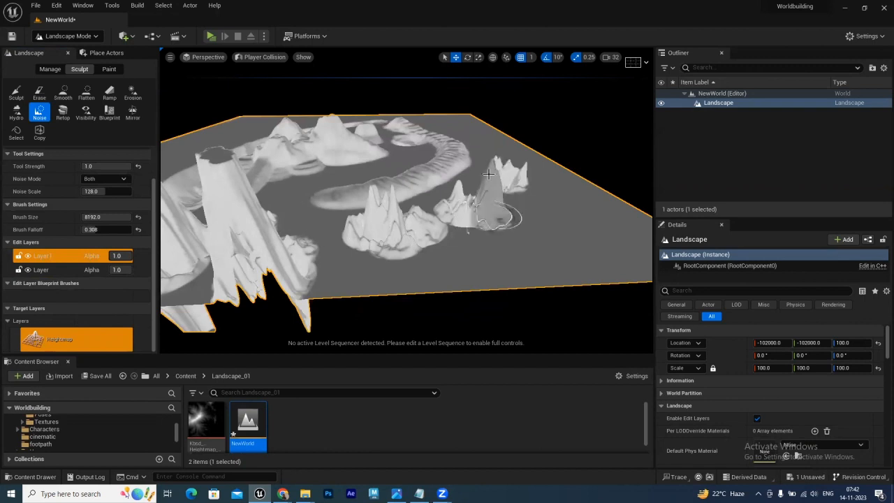
Hide Layer1 and show it again to compare the terrain with and without its noise.
click(70, 256)
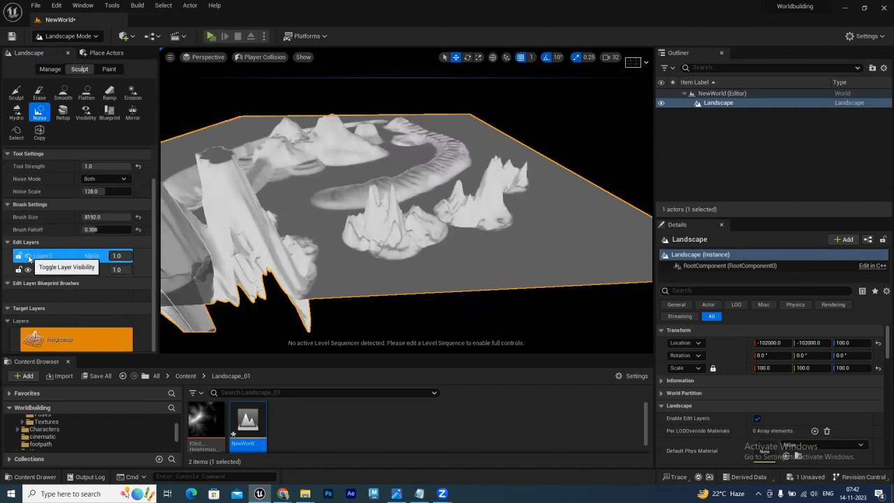
click(28, 256)
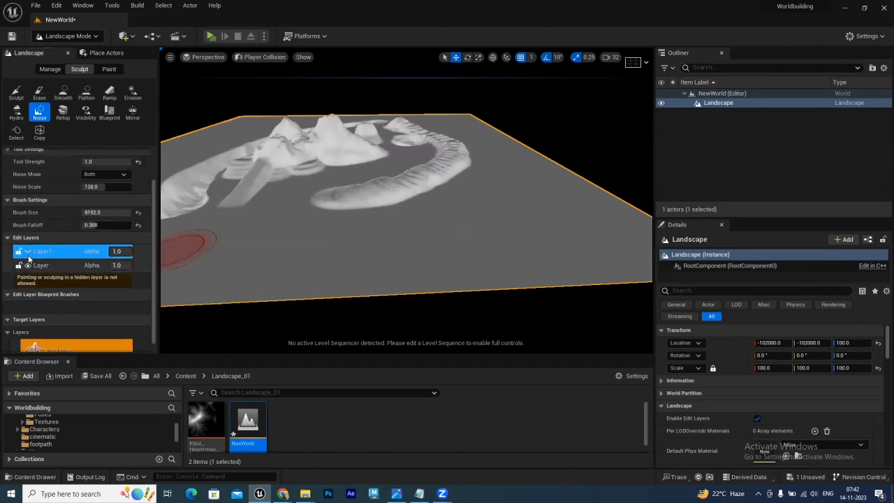
click(28, 256)
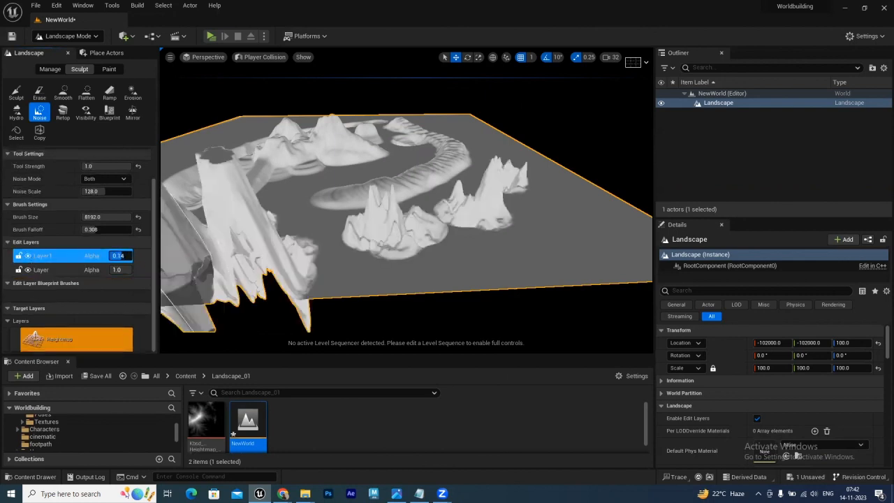
Adjust Layer1's alpha to 0.06 and raise it to 0.22, checking the noise height at each setting.
drag(120, 256, 123, 255)
alt+drag(231, 256, 321, 241)
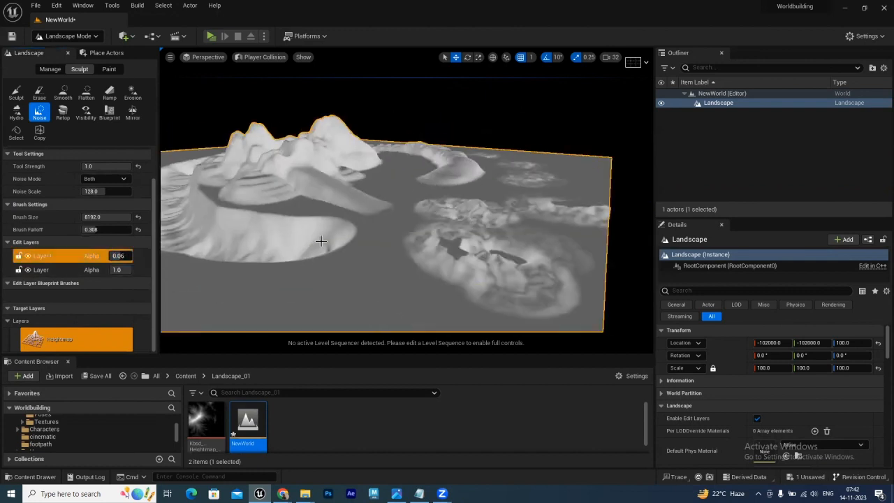
click(115, 256)
drag(119, 255, 121, 256)
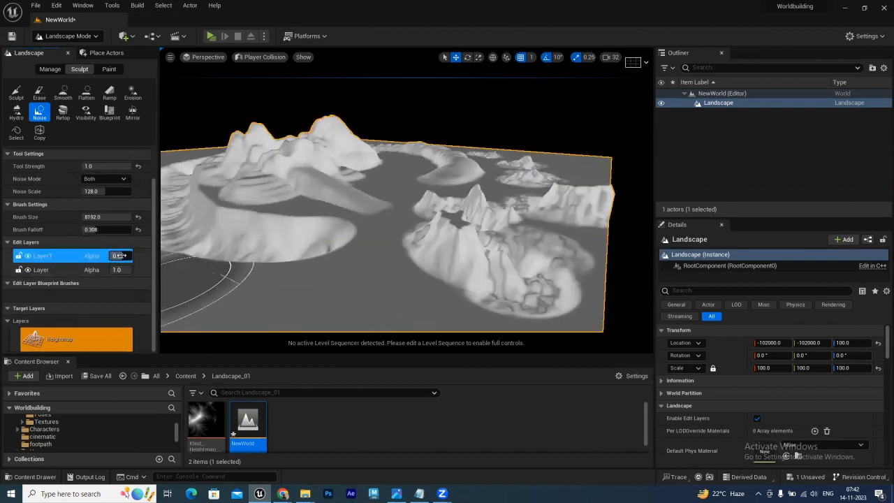
mouse_move(280, 259)
alt+mouse_down()
mouse_move(307, 286)
mouse_move(325, 279)
mouse_move(286, 257)
alt+mouse_up()
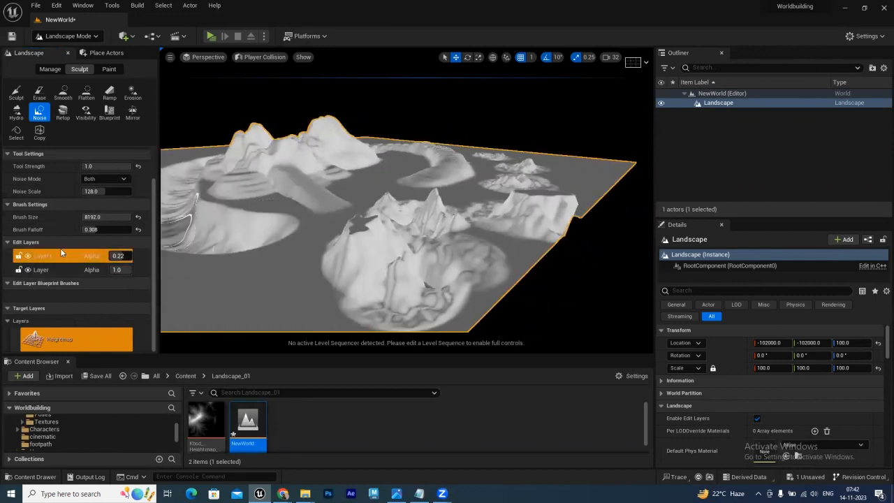
alt+drag(248, 194, 180, 199)
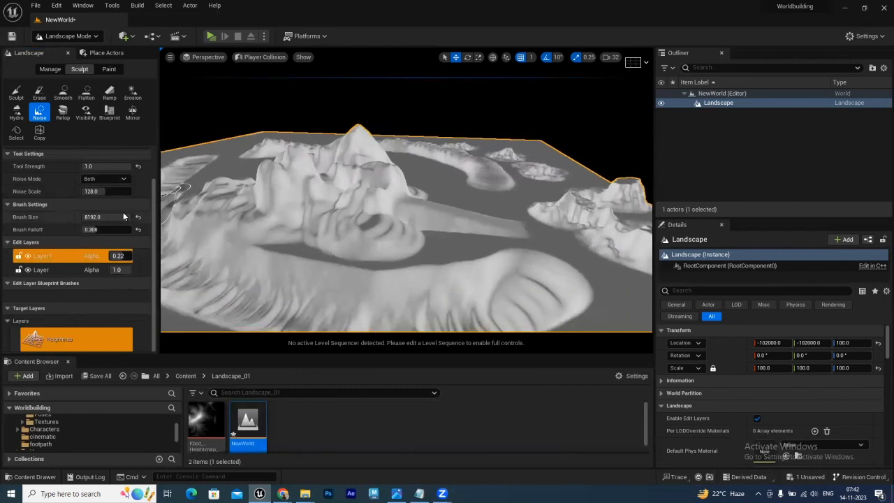
Clear the sculpt data from Layer1 and delete that edit layer, confirming both operations.
right_click(51, 255)
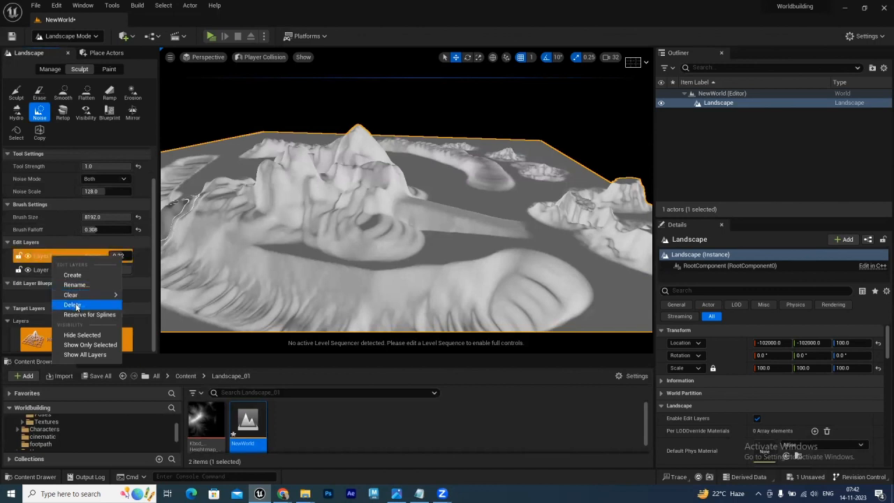
mouse_move(80, 299)
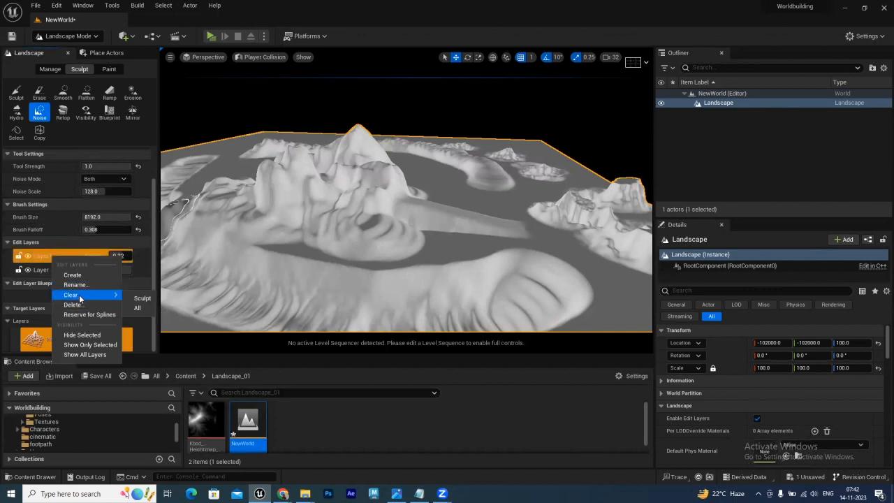
click(146, 299)
click(497, 264)
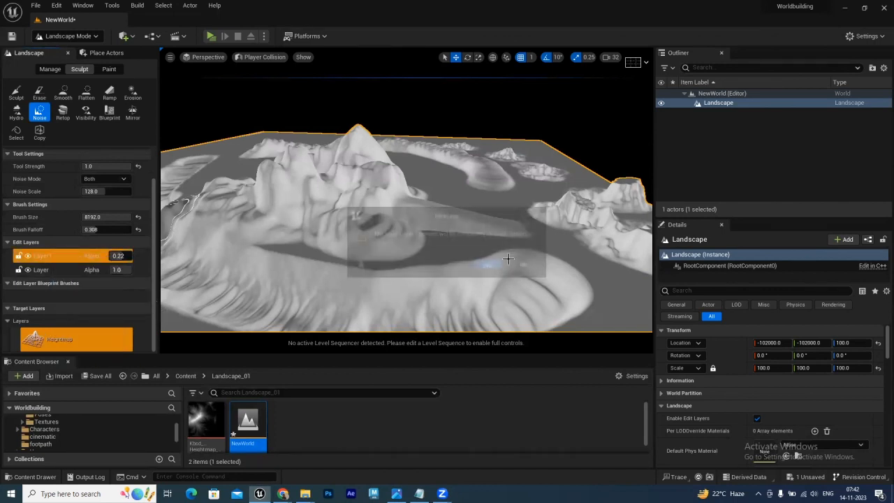
right_click(59, 256)
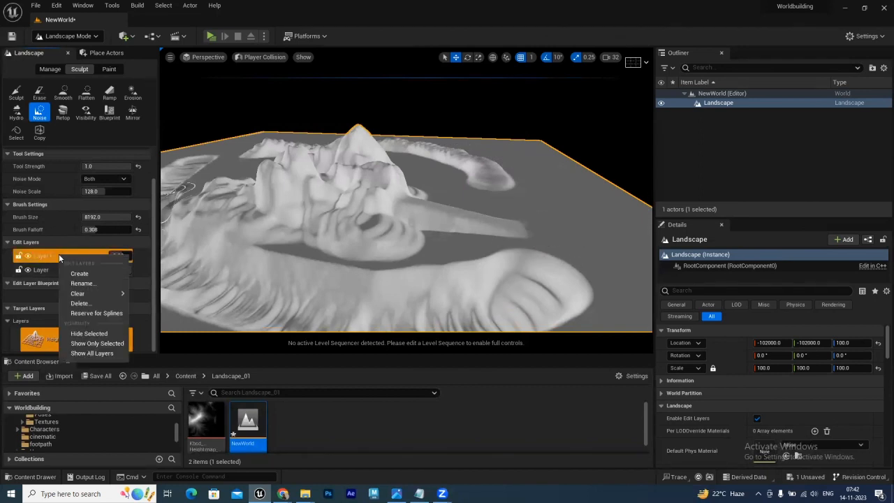
click(122, 300)
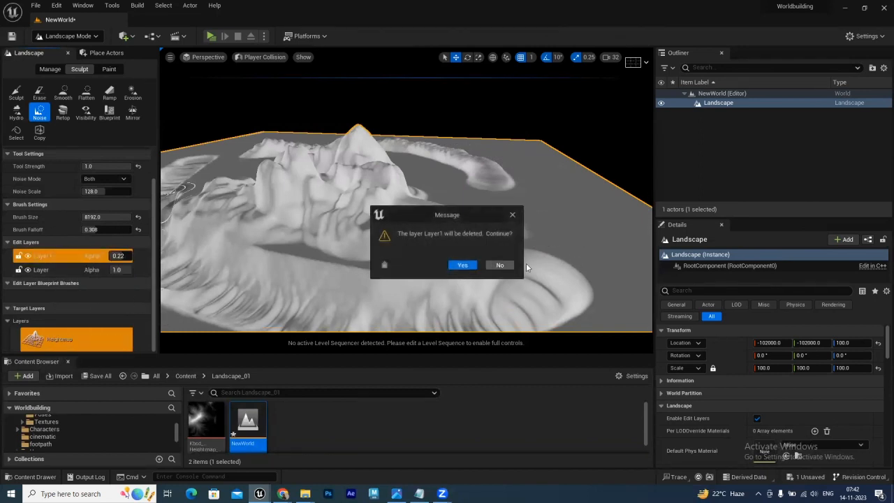
click(461, 266)
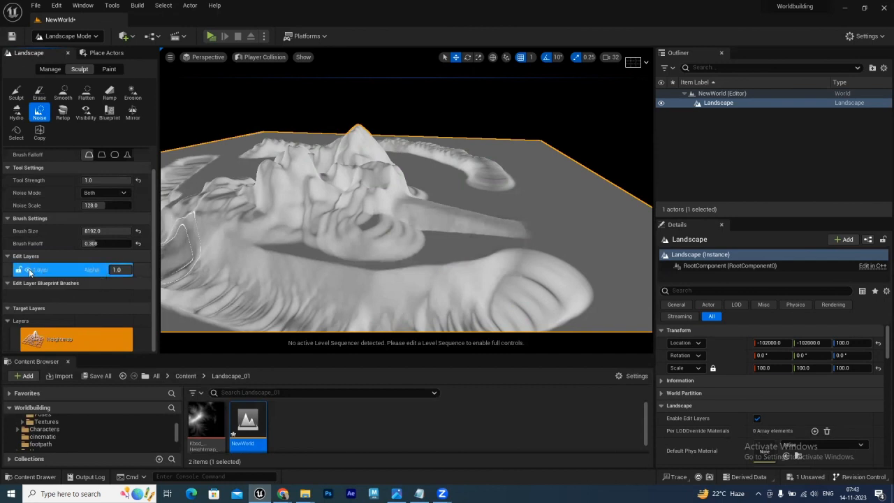
Toggle the remaining edit layer's visibility off and on, leaving it shown, and inspect the terrain.
click(28, 271)
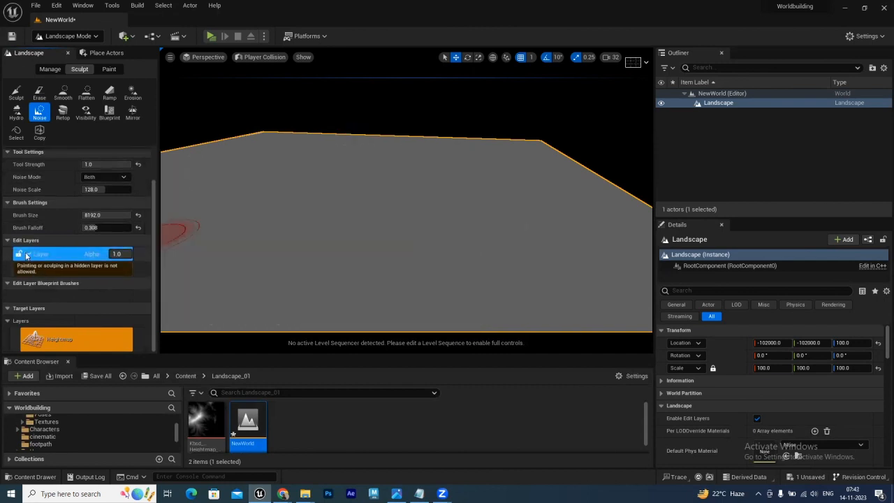
click(28, 262)
click(27, 274)
click(27, 273)
right_drag(499, 154, 510, 165)
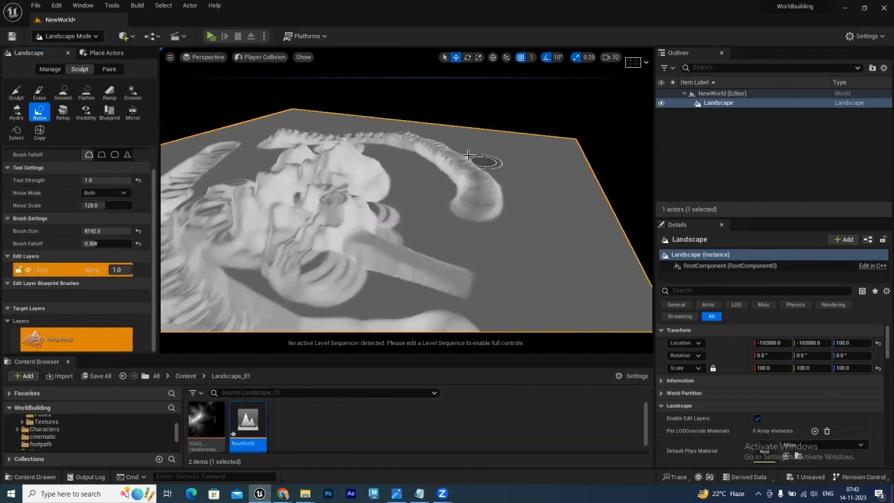
right_drag(499, 216, 492, 222)
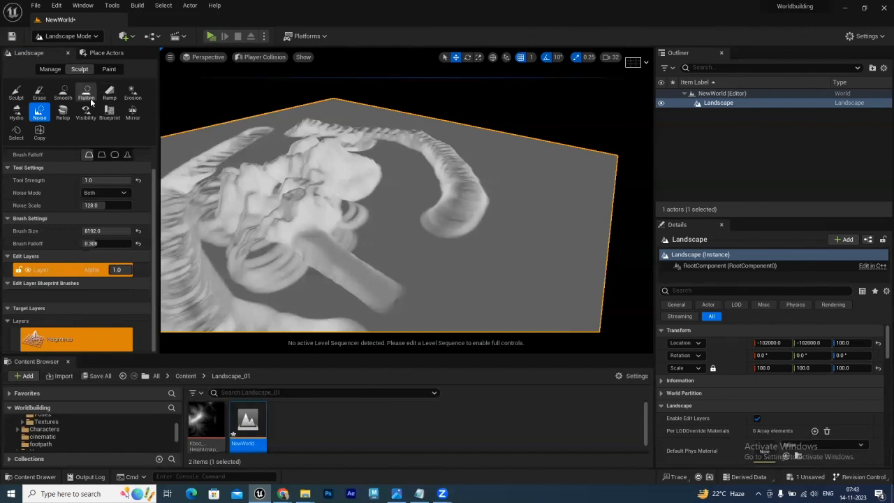
Sculpt tall noise spikes on the flat ground near the foot of the ramp.
click(61, 98)
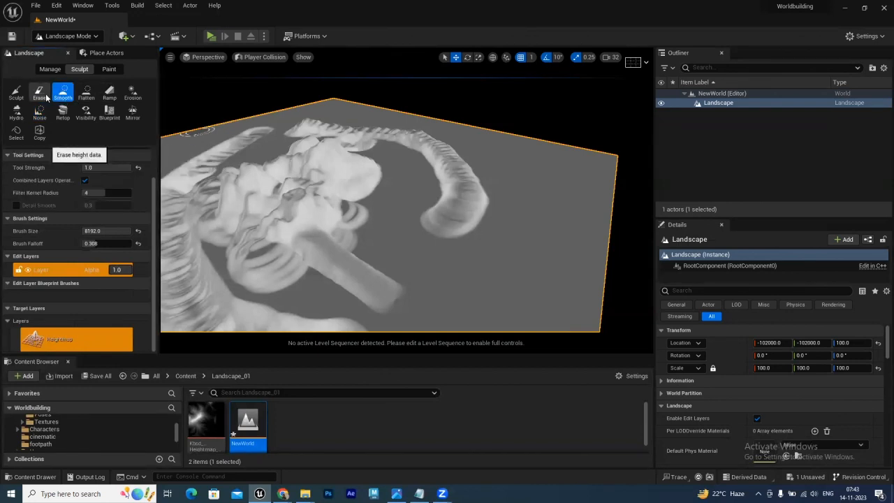
click(38, 96)
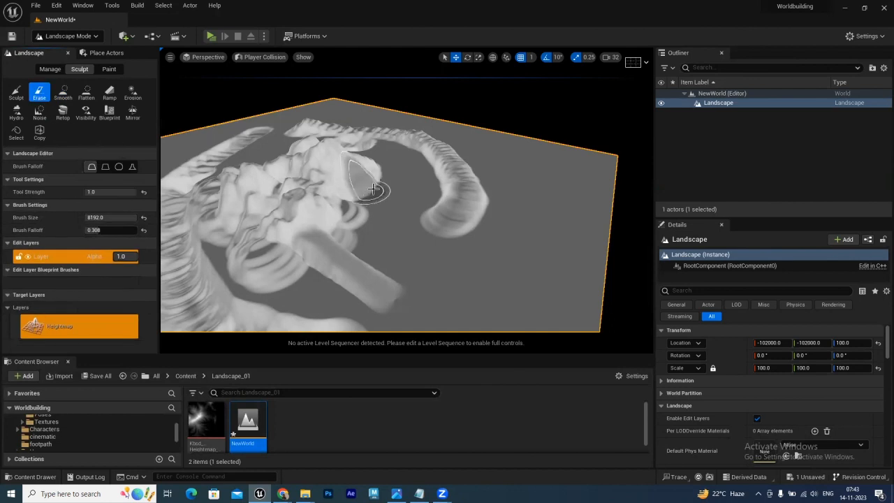
click(39, 111)
mouse_move(471, 242)
mouse_down()
mouse_move(471, 271)
mouse_move(443, 266)
mouse_move(459, 250)
mouse_move(524, 259)
mouse_move(497, 284)
mouse_move(444, 302)
mouse_move(468, 254)
mouse_move(447, 238)
mouse_move(454, 218)
mouse_move(433, 224)
mouse_move(404, 254)
mouse_move(393, 255)
mouse_move(408, 238)
mouse_move(373, 233)
mouse_move(332, 276)
mouse_move(305, 255)
mouse_up()
Flatten the noise spikes near the foot of the ramp using the Flatten tool at strength 1.0.
click(87, 94)
mouse_move(305, 255)
alt+mouse_down()
mouse_move(336, 227)
mouse_move(349, 196)
mouse_move(296, 283)
mouse_move(371, 248)
mouse_move(405, 294)
mouse_move(366, 230)
alt+mouse_up()
mouse_move(336, 196)
alt+mouse_down()
mouse_move(345, 193)
mouse_move(332, 266)
mouse_move(360, 297)
alt+mouse_up()
mouse_move(427, 260)
mouse_down()
mouse_move(459, 240)
mouse_move(443, 231)
mouse_move(419, 244)
mouse_move(478, 239)
mouse_move(420, 250)
mouse_move(395, 244)
mouse_up()
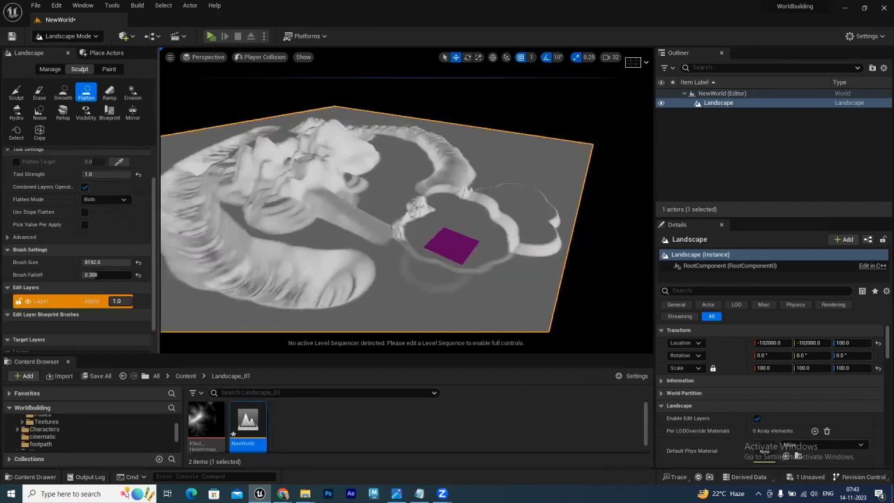
Undo the last Flatten strokes on the noise spikes.
key(ctrl+z)
key(ctrl+z)
key(ctrl+z)
key(ctrl+z)
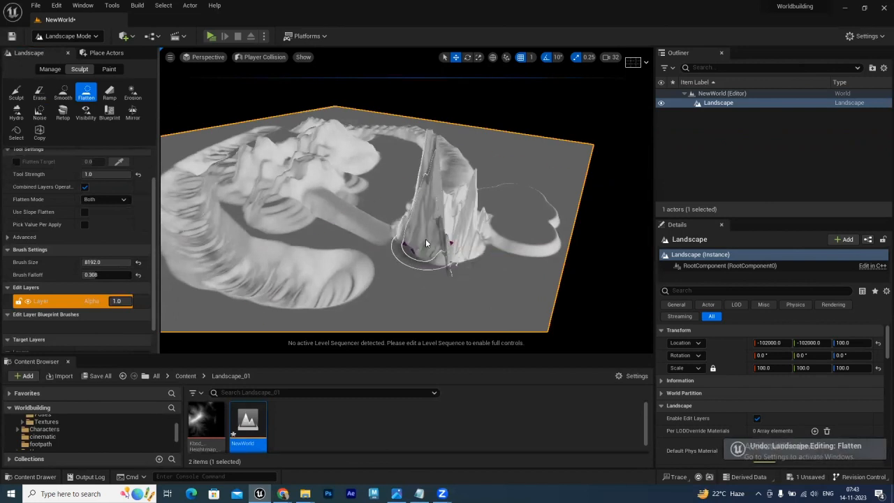
key(ctrl+z)
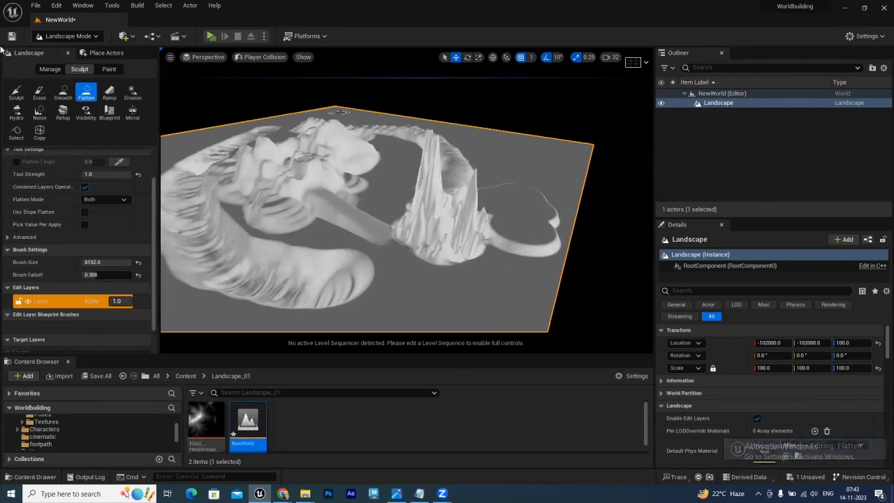
Erase the noise spikes and leftover raised edges beside the ramp back to flat ground.
click(39, 94)
mouse_move(466, 246)
alt+mouse_down()
mouse_move(436, 266)
mouse_move(452, 224)
mouse_move(489, 211)
mouse_move(515, 253)
mouse_move(494, 282)
mouse_move(459, 275)
mouse_move(483, 225)
mouse_move(385, 273)
mouse_move(390, 241)
mouse_move(408, 219)
mouse_move(388, 222)
mouse_move(439, 222)
mouse_move(389, 227)
mouse_move(416, 241)
mouse_move(440, 203)
mouse_move(465, 225)
mouse_move(454, 241)
mouse_move(469, 222)
mouse_move(489, 218)
mouse_move(433, 230)
mouse_move(388, 218)
alt+mouse_up()
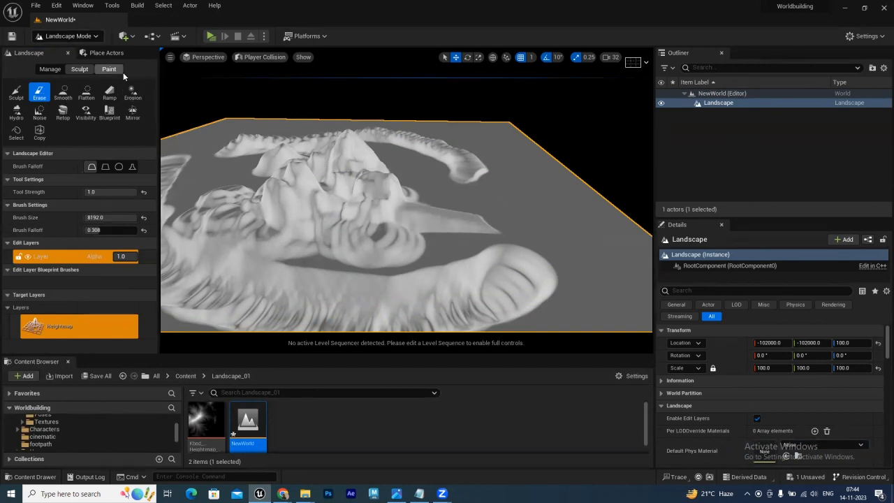
Leave landscape editing for Selection mode and place a Directional Light on the flat ground beside the ramp.
click(66, 36)
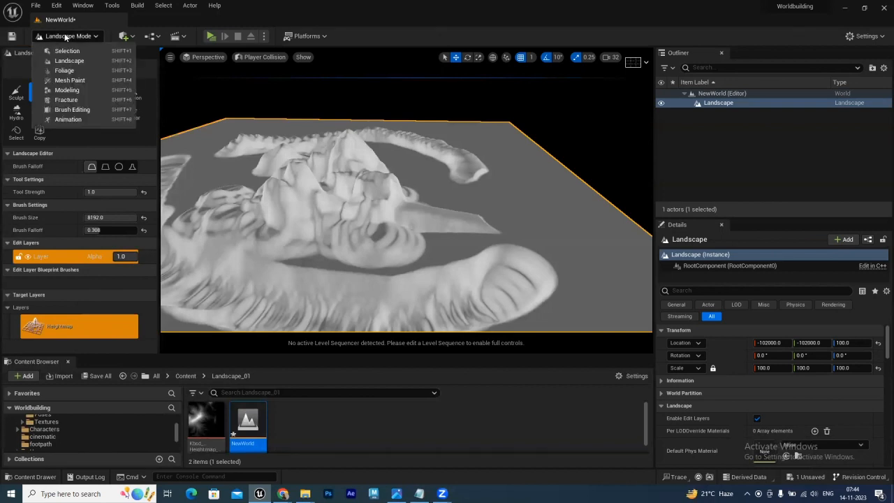
click(68, 50)
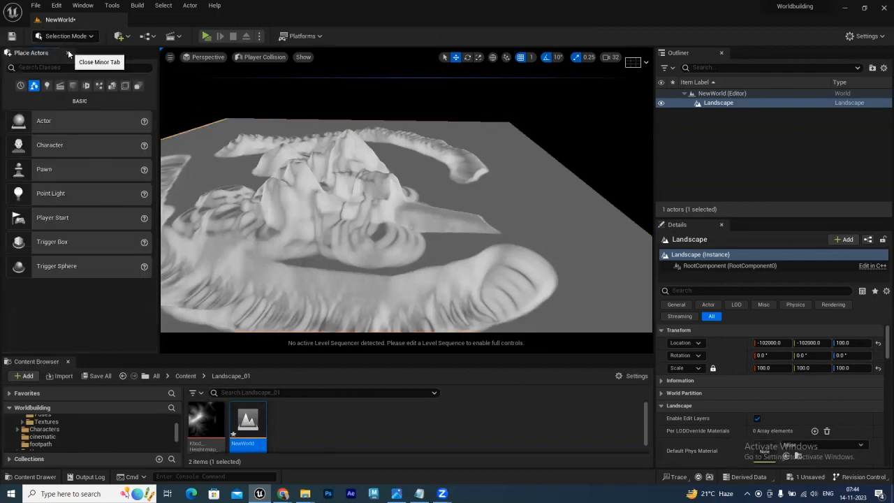
click(266, 57)
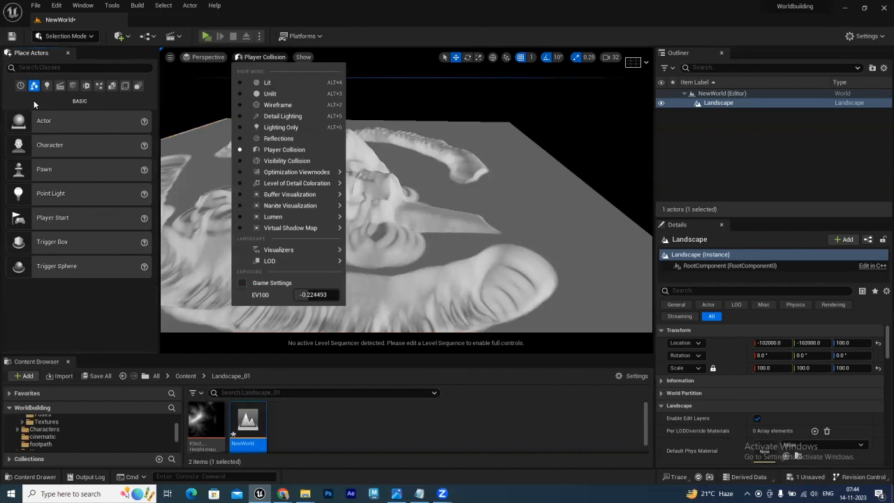
click(47, 86)
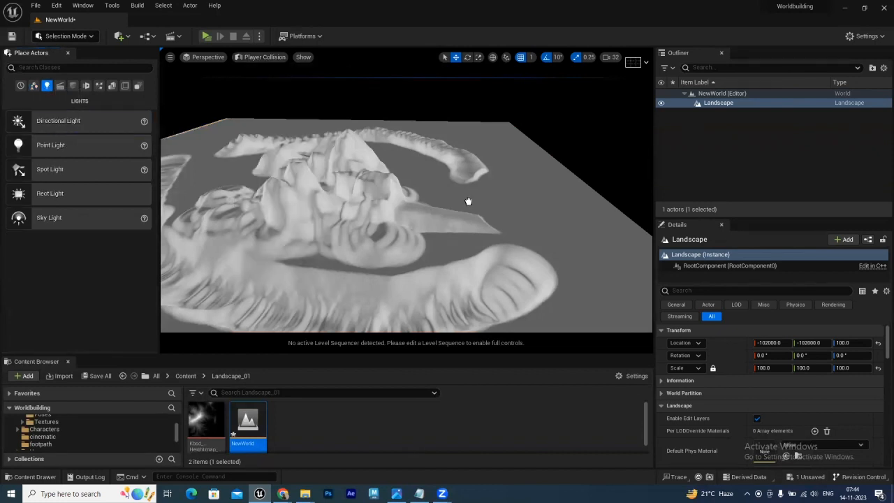
drag(479, 208, 479, 208)
Set the viewport's view mode to Lit and raise the directional light above the landscape.
click(262, 56)
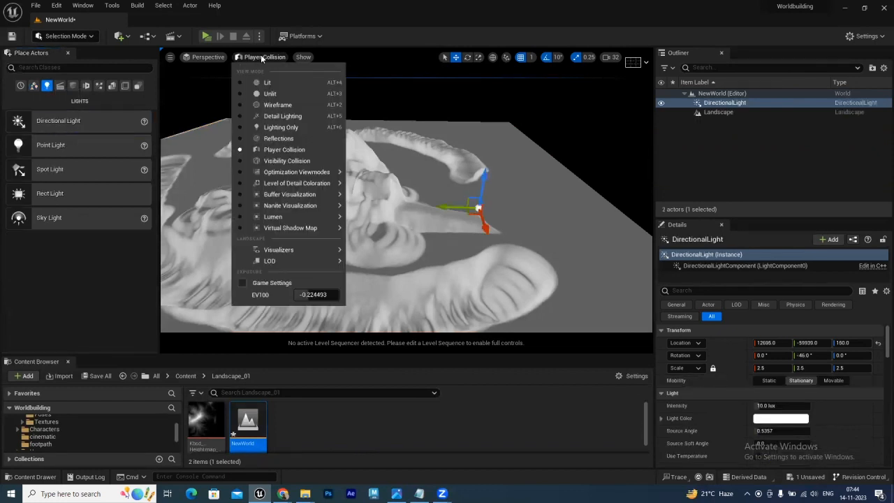
click(269, 89)
drag(487, 177, 487, 115)
Rotate the directional light's sun angle so that it lights the terrain and casts shadows behind the mountains.
alt+drag(459, 196, 423, 203)
click(459, 197)
key(ctrl+l)
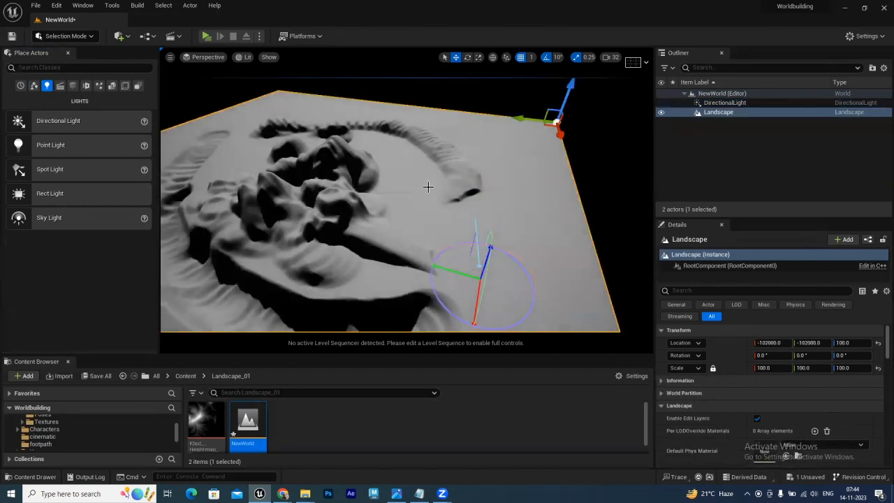
key(ctrl+l)
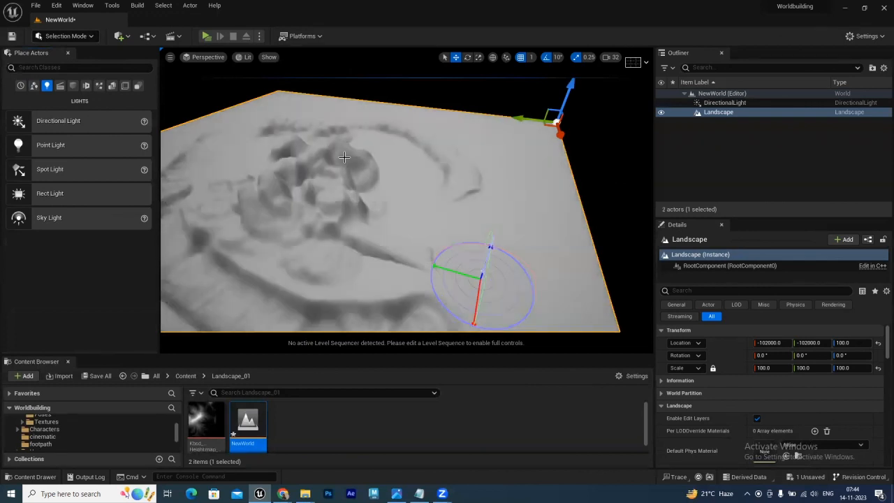
key(ctrl+l)
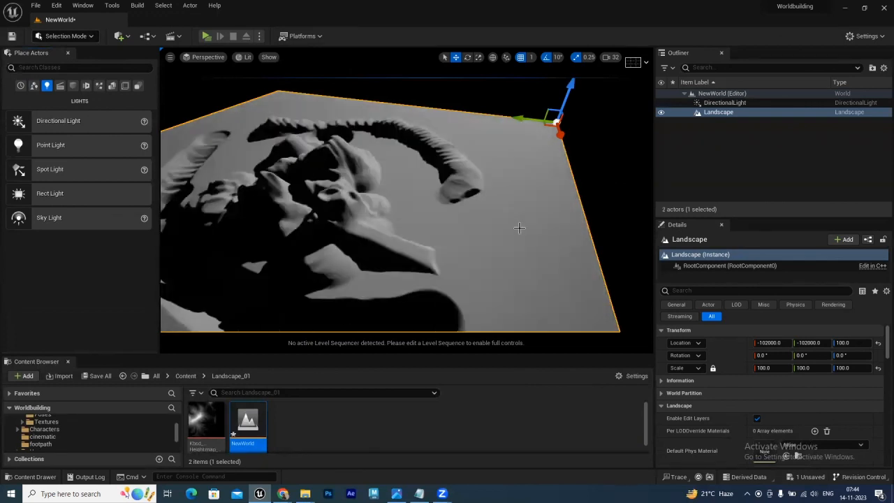
key(ctrl+l)
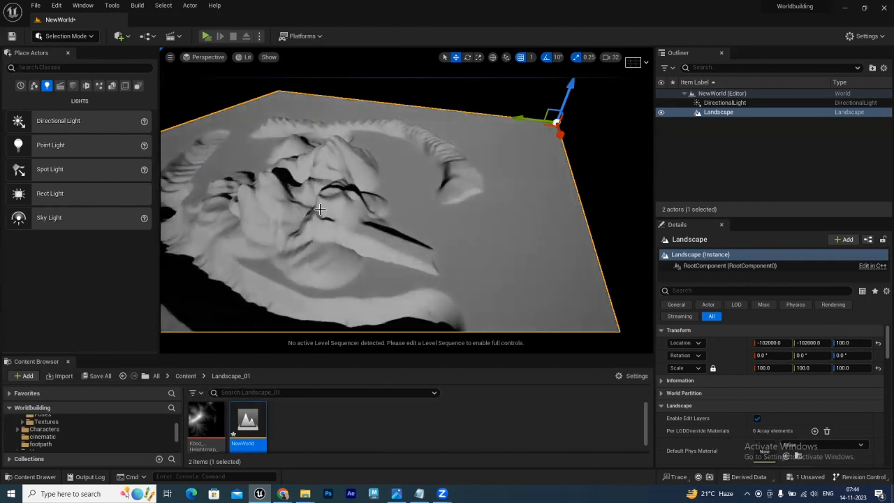
Switch from Selection mode back to Landscape mode.
alt+drag(434, 227, 406, 222)
alt+drag(428, 194, 433, 229)
alt+drag(347, 230, 283, 257)
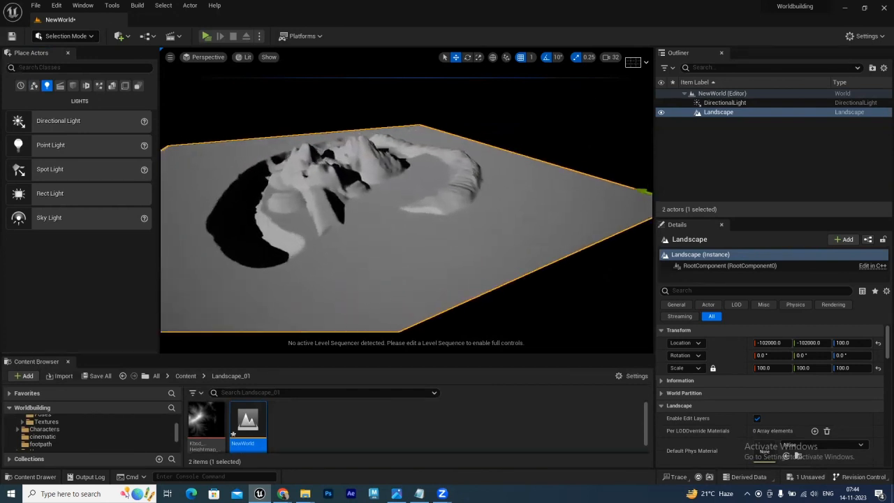
click(76, 36)
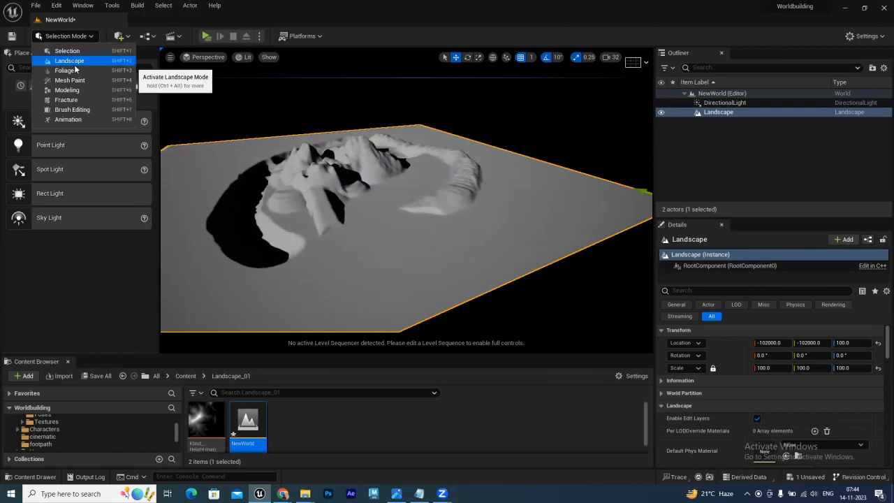